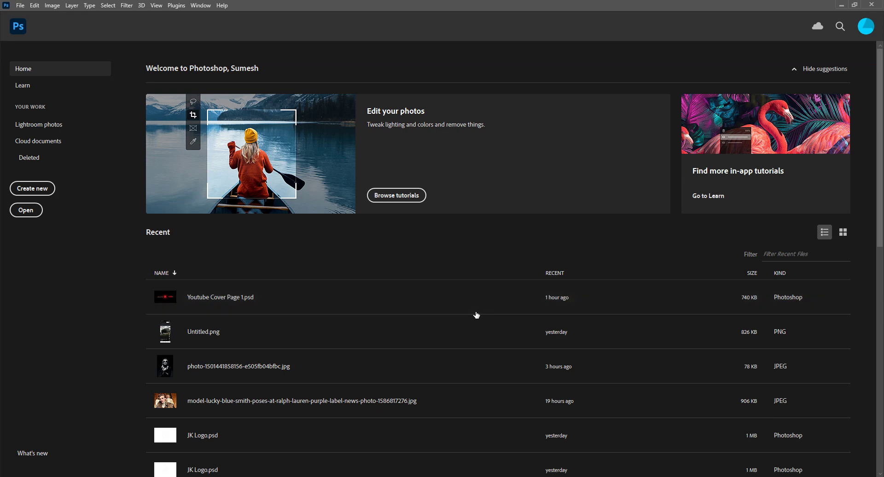
# Step: Create a new A4 portrait document
pyautogui.hotkey('ctrl', 'n')
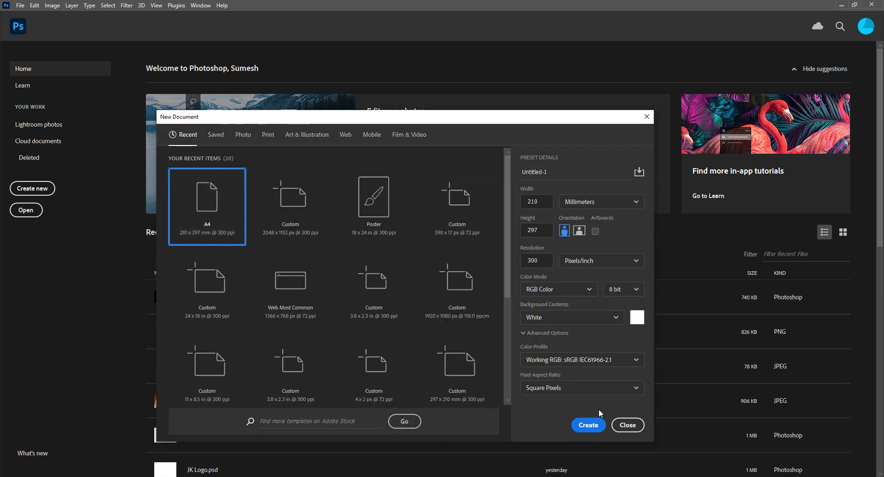
pyautogui.click(585, 424)
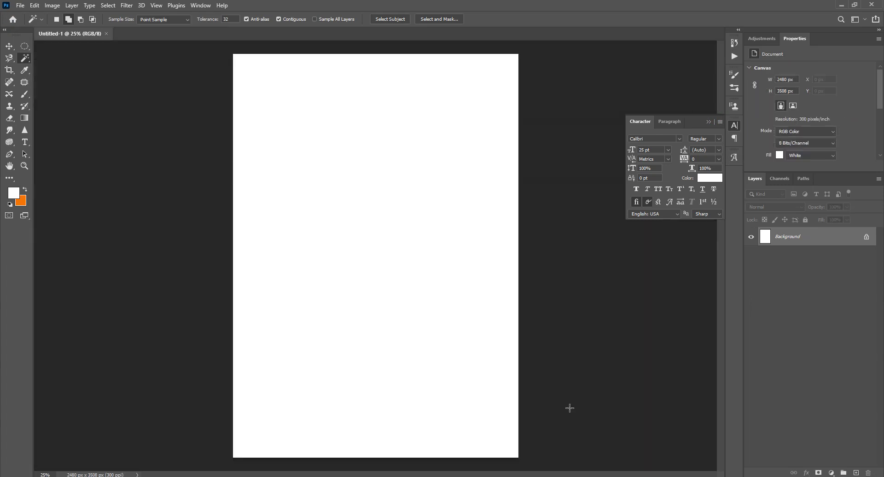
pyautogui.click(709, 123)
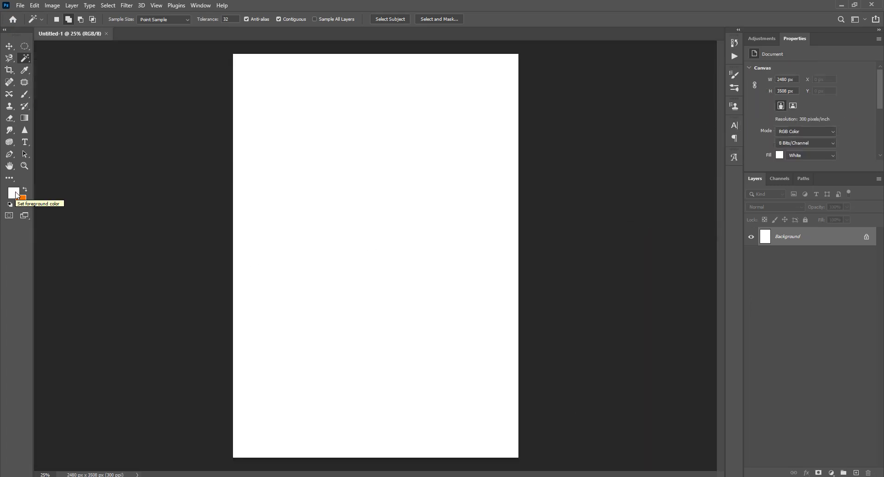
# Step: Set orange foreground and yellow background colours, then fill the canvas with orange
pyautogui.click(13, 193)
pyautogui.moveTo(522, 238); pyautogui.dragTo(525, 239)
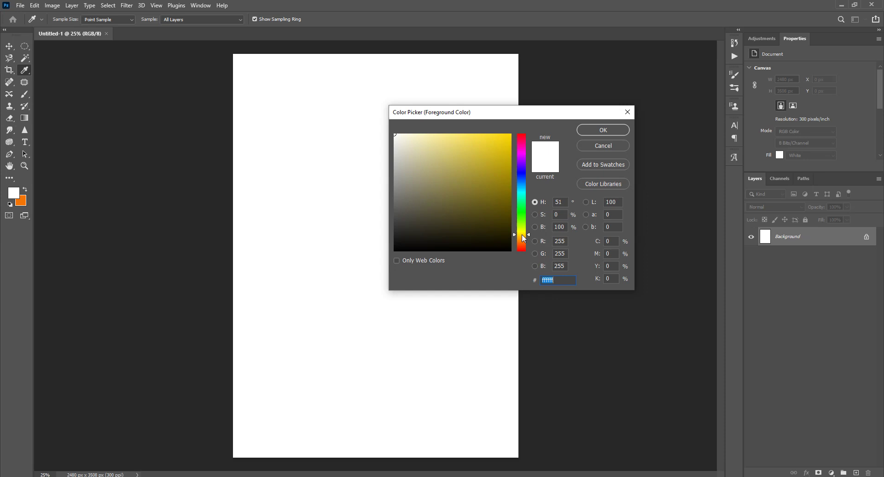
pyautogui.moveTo(510, 155); pyautogui.dragTo(508, 143)
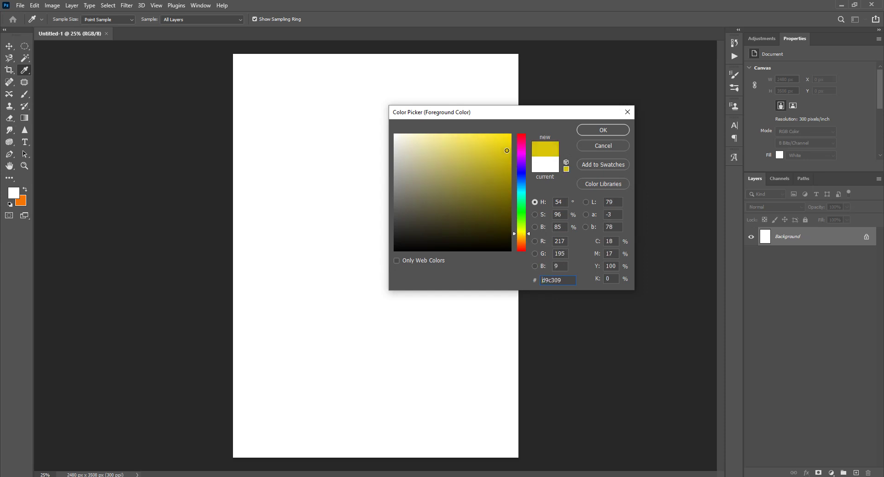
pyautogui.click(603, 130)
pyautogui.click(26, 191)
pyautogui.click(14, 193)
pyautogui.moveTo(508, 138); pyautogui.dragTo(508, 142)
pyautogui.click(602, 130)
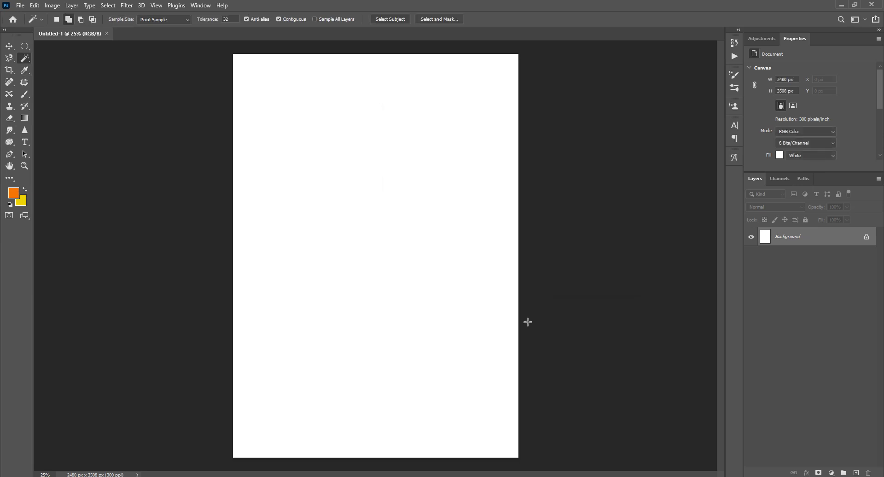
pyautogui.hotkey('alt', 'BackSpace')
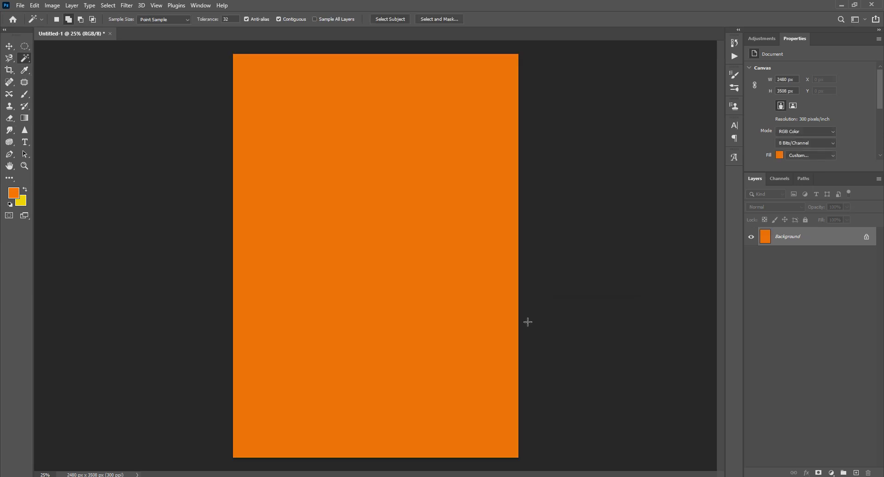
pyautogui.click(24, 97)
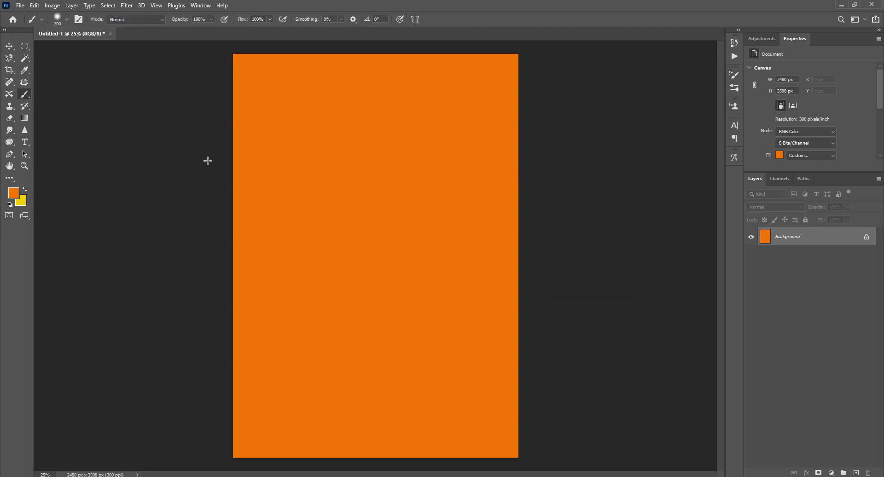
# Step: Soften the round brush and add a new empty Layer 1
pyautogui.click(67, 20)
pyautogui.moveTo(69, 72); pyautogui.dragTo(78, 48)
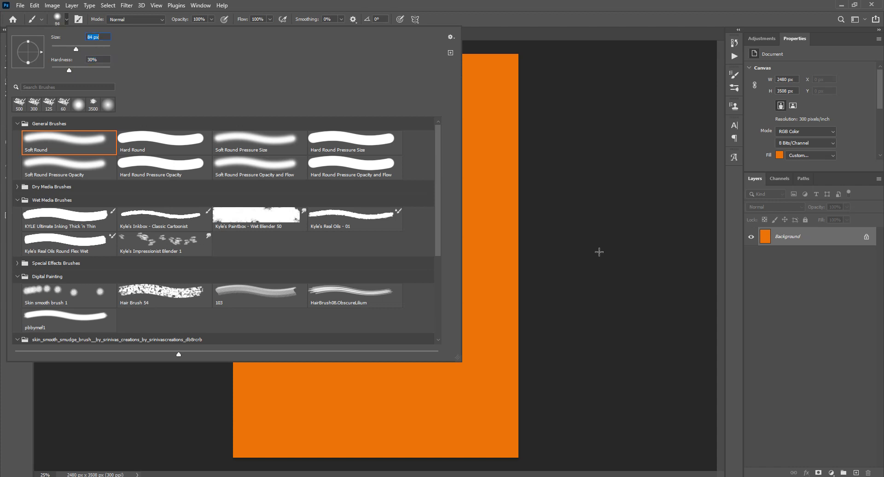
pyautogui.click(600, 252)
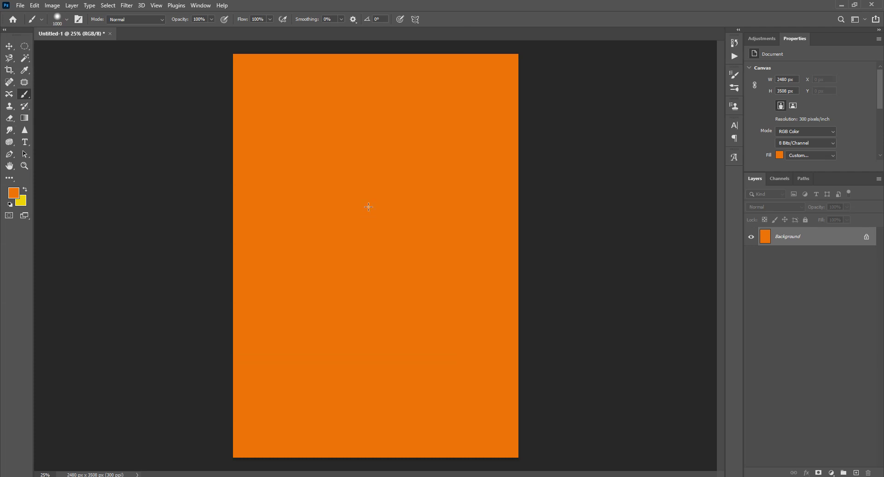
pyautogui.hotkey('ctrl', 'shift', 'n')
pyautogui.press('Return')
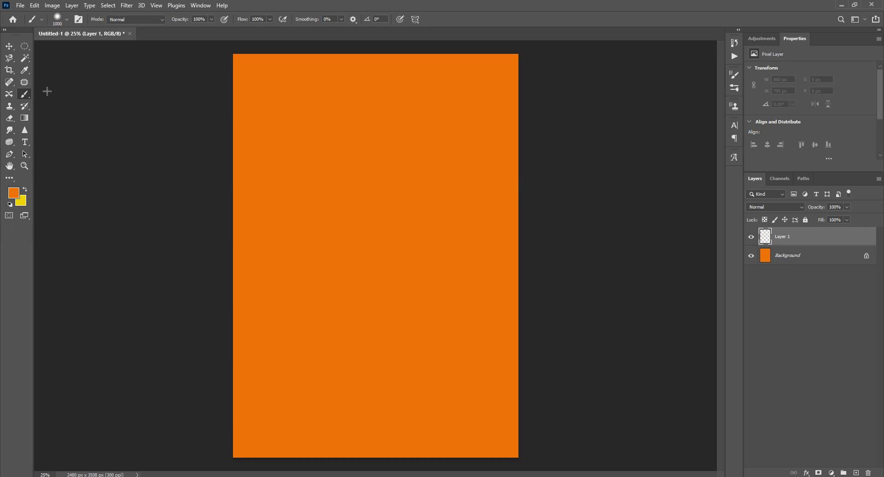
# Step: With a very large fully soft brush, paint yellow glow at the page centre and lower down
pyautogui.click(67, 19)
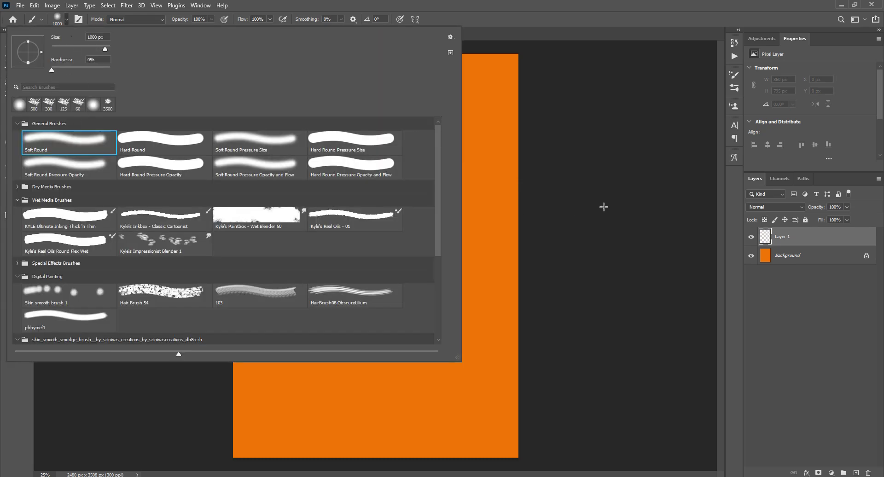
pyautogui.click(601, 206)
pyautogui.moveTo(375, 201); pyautogui.dragTo(374, 198)
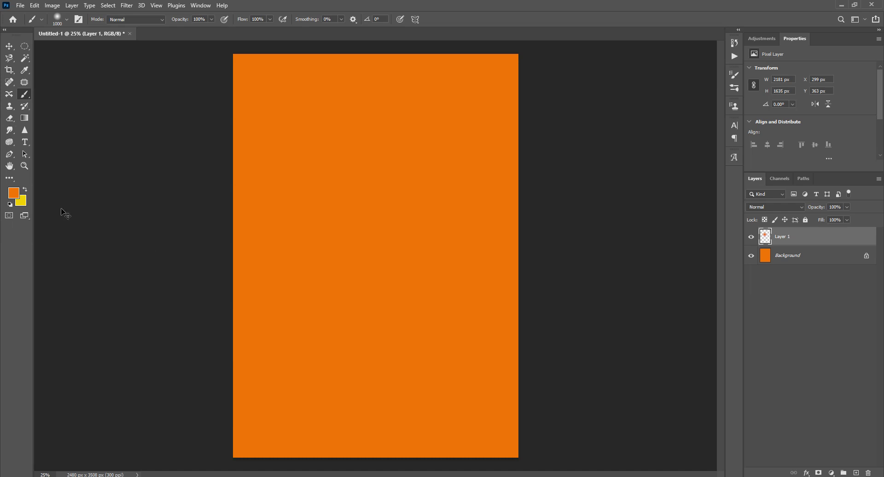
pyautogui.click(362, 178)
pyautogui.hotkey('ctrl', 'z')
pyautogui.click(373, 204)
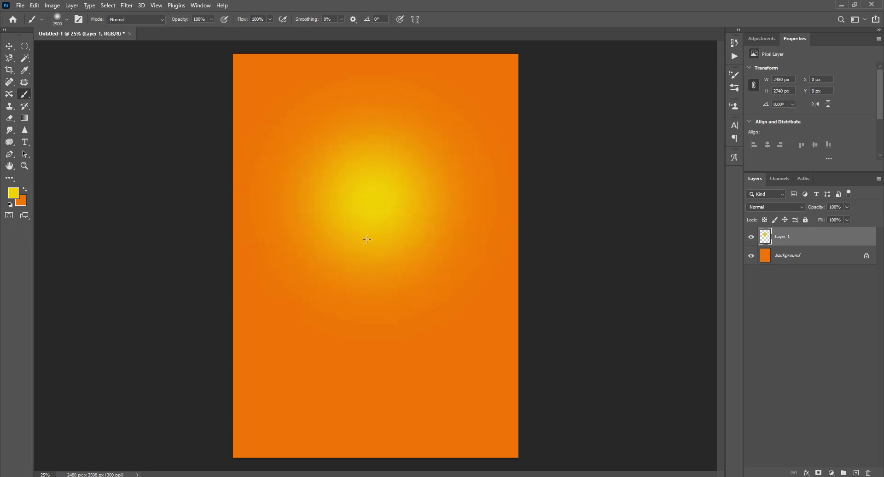
pyautogui.click(366, 200)
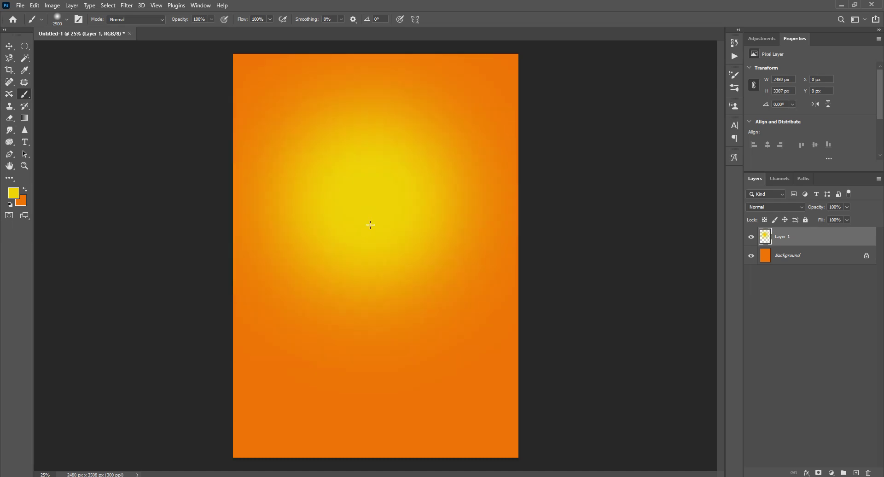
pyautogui.click(371, 287)
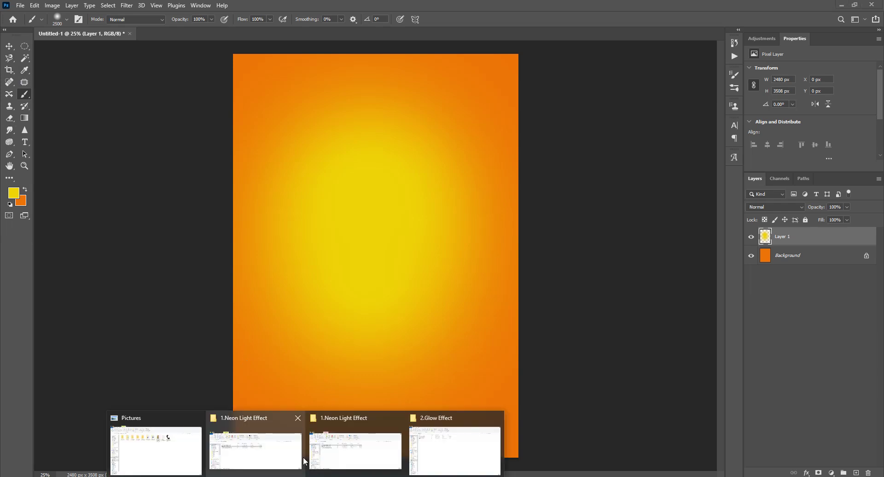
# Step: Drag the burger PNG from the Pictures folder onto the Photoshop poster canvas
pyautogui.click(149, 440)
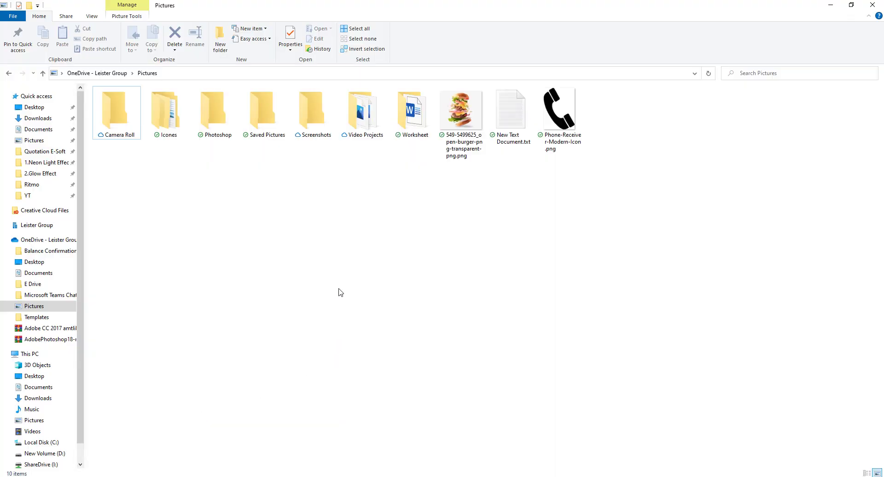
pyautogui.click(463, 121)
pyautogui.moveTo(463, 121); pyautogui.dragTo(310, 416)
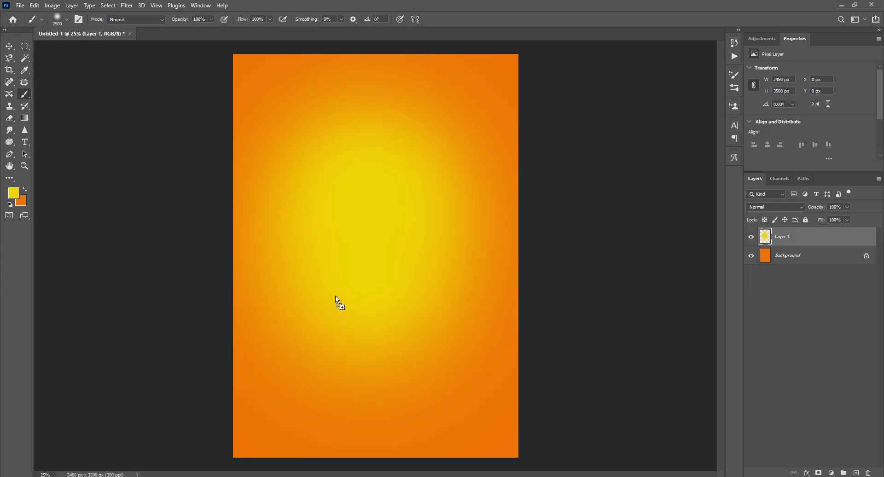
pyautogui.moveTo(310, 416); pyautogui.dragTo(339, 300)
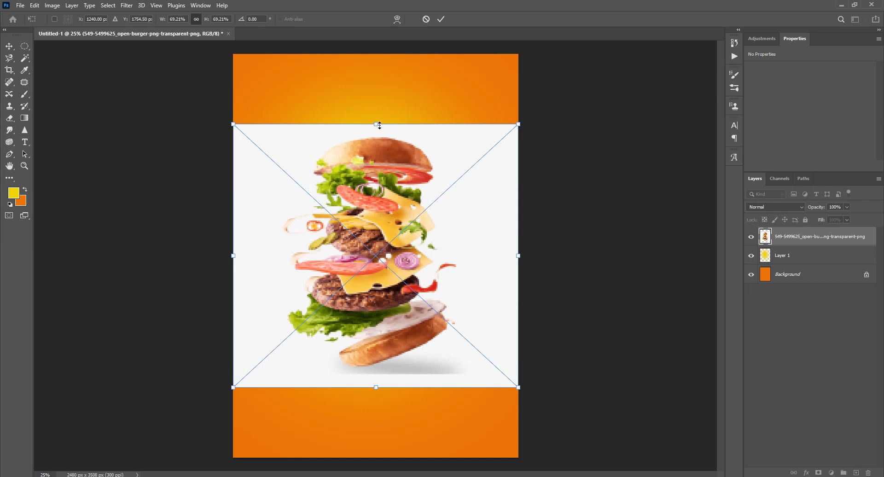
# Step: Enlarge the placed burger image and commit its new size
pyautogui.moveTo(377, 123); pyautogui.dragTo(378, 84)
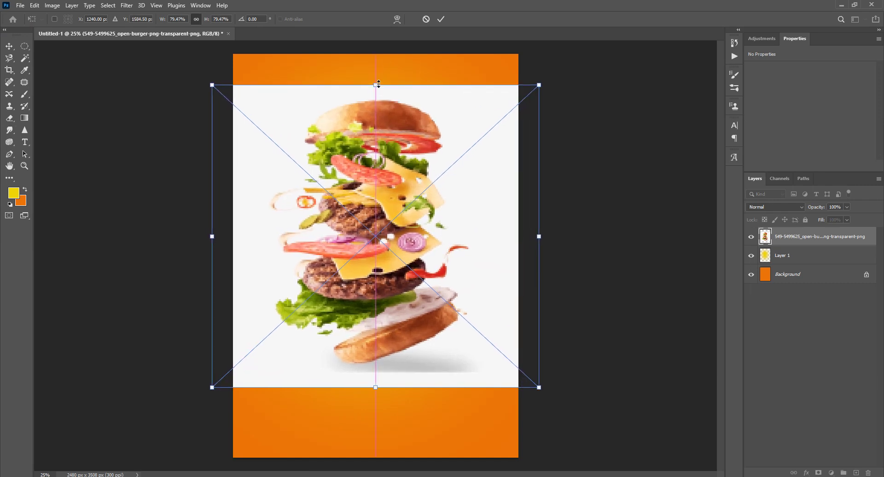
pyautogui.press('Return')
pyautogui.press('b')
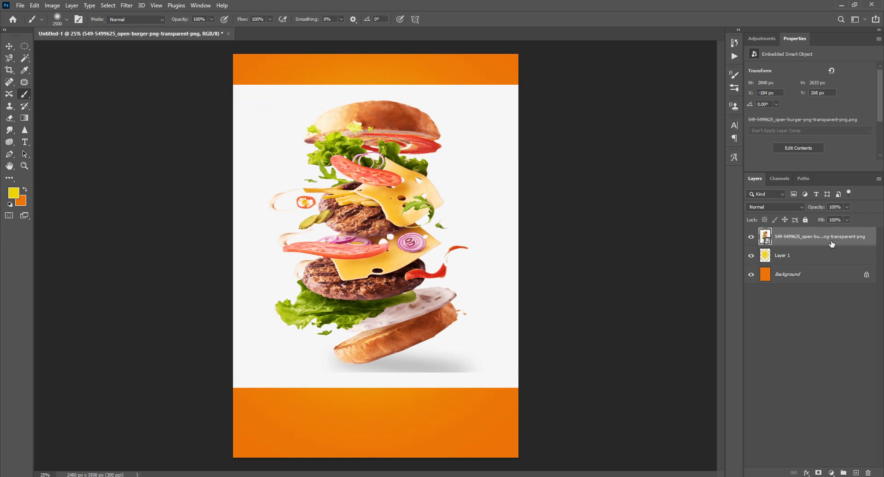
# Step: Inside the burger smart object, Magic Wand-delete the white backdrop and bun shadow, then save
pyautogui.doubleClick(766, 236)
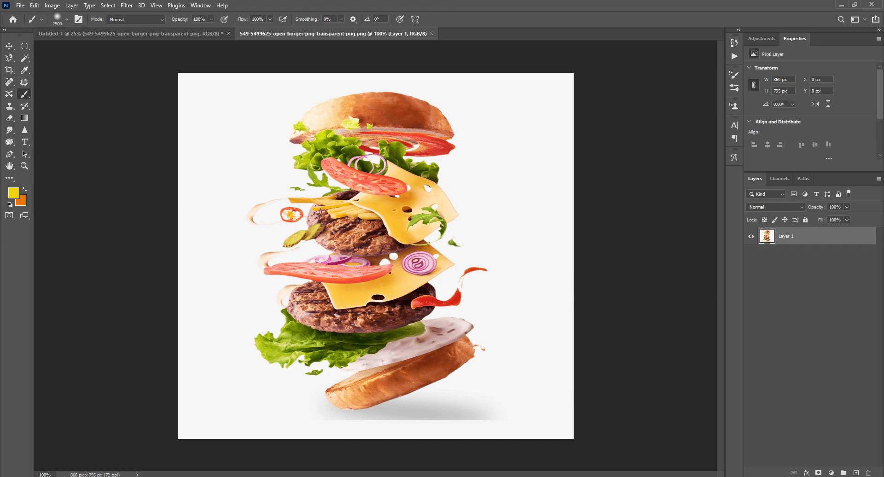
pyautogui.rightClick(23, 57)
pyautogui.click(74, 76)
pyautogui.click(259, 172)
pyautogui.press('Delete')
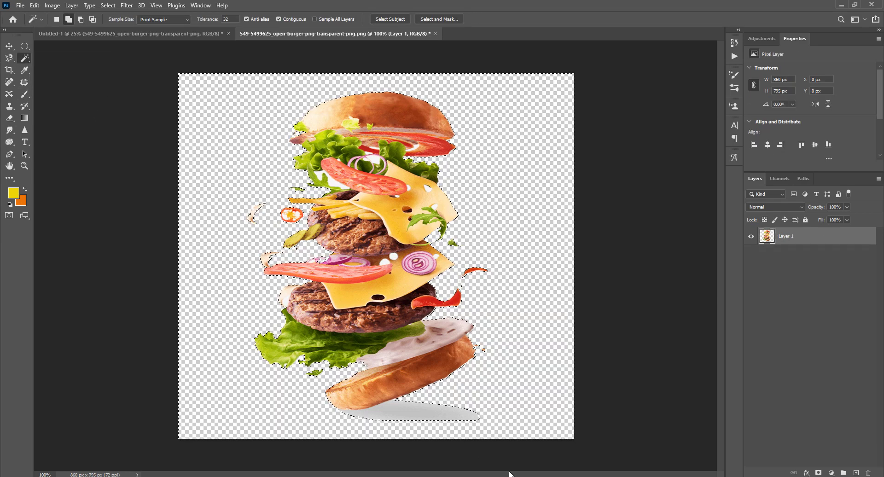
pyautogui.keyDown('shift'); pyautogui.click(420, 416); pyautogui.keyUp('shift')
pyautogui.press('Delete')
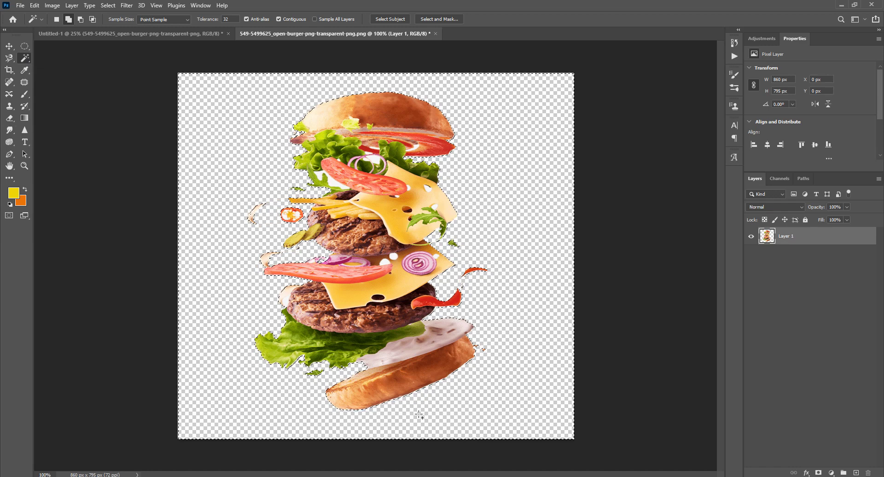
pyautogui.hotkey('ctrl', 's')
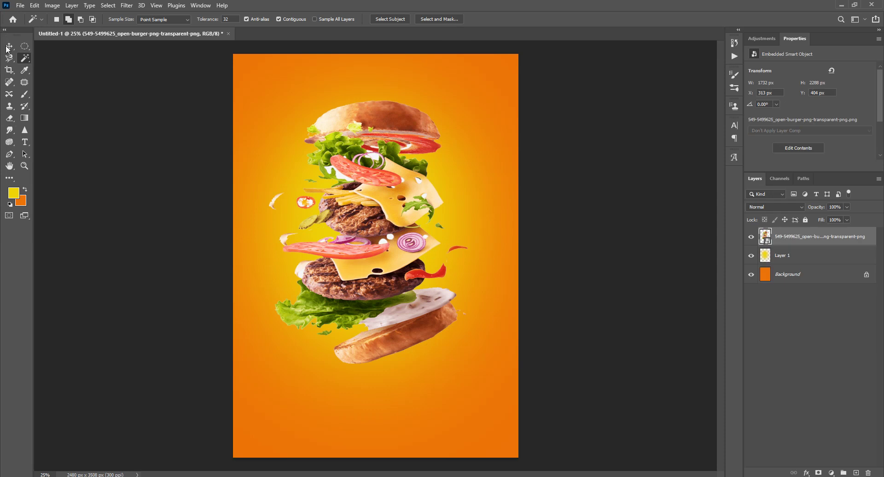
pyautogui.click(9, 46)
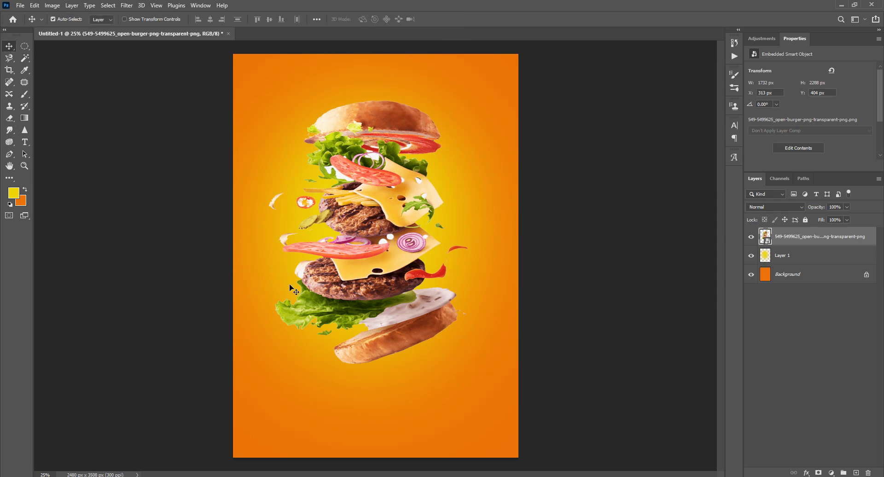
# Step: Nudge the burger lower and add a text layer reading 'B' below it
pyautogui.moveTo(365, 252); pyautogui.dragTo(365, 265)
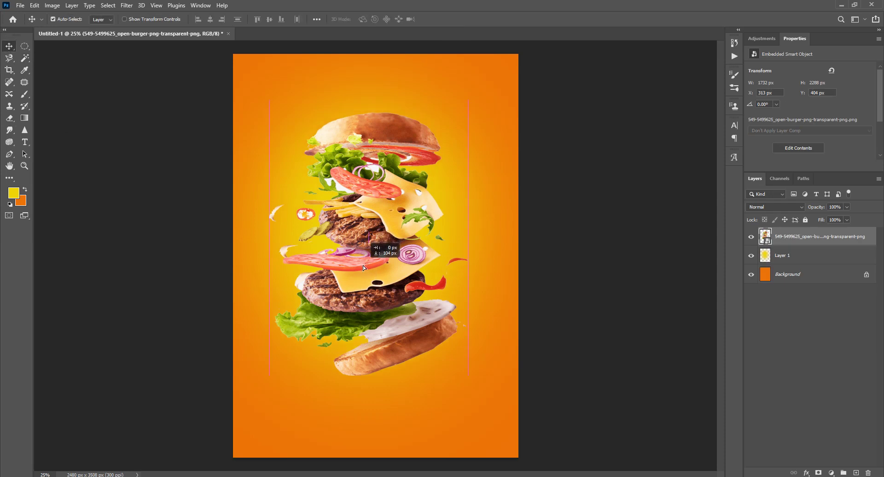
pyautogui.click(529, 279)
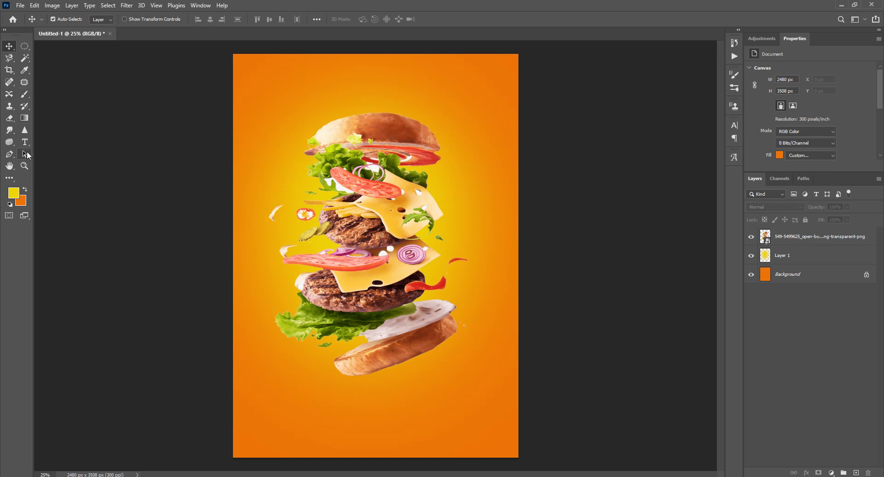
pyautogui.click(25, 142)
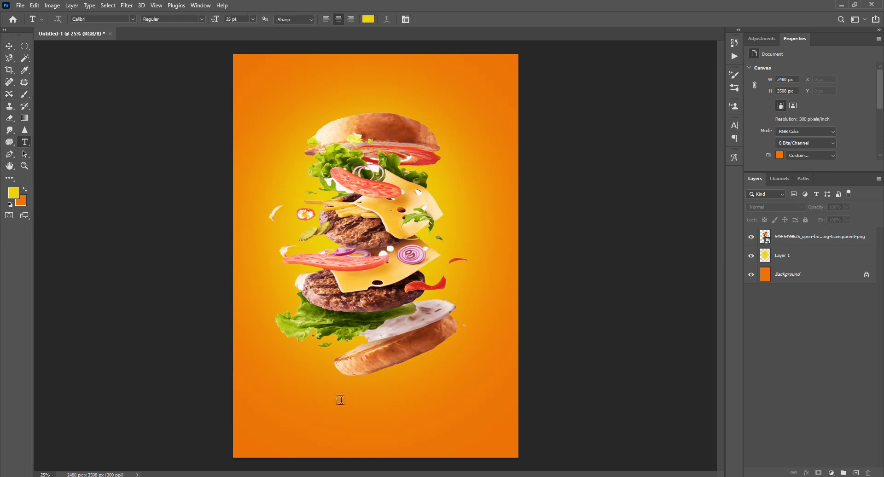
pyautogui.click(319, 397)
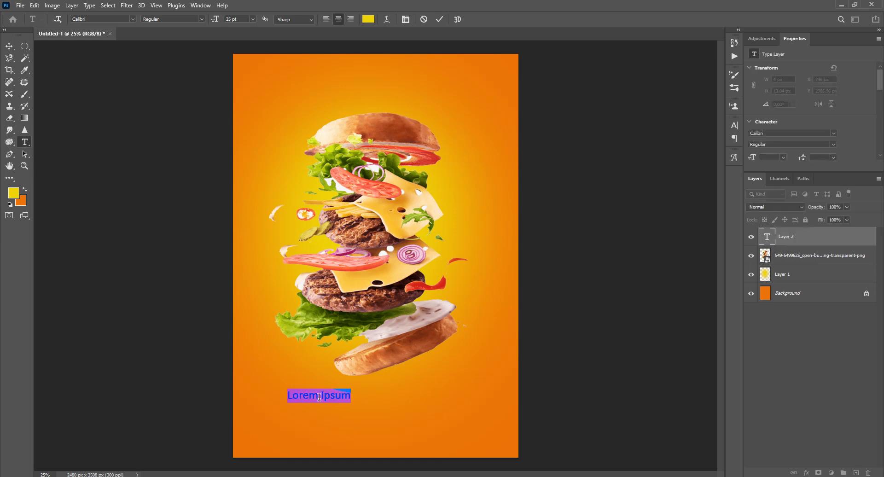
pyautogui.write('BURGER')
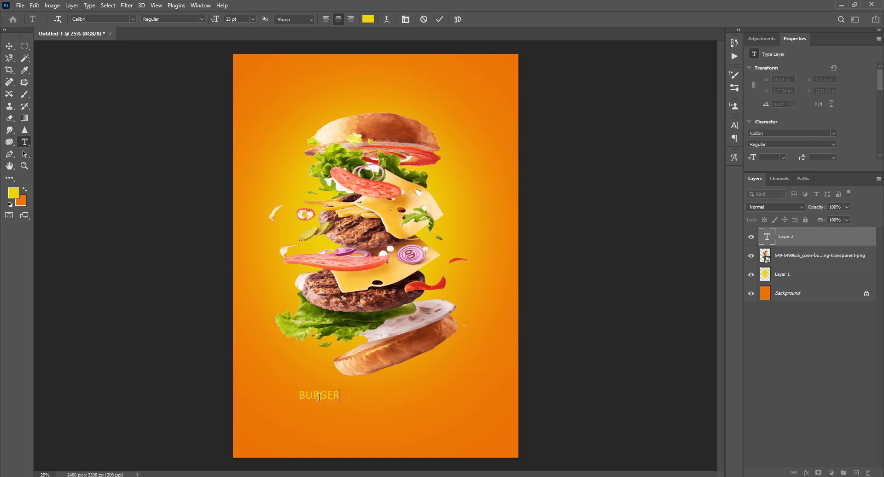
pyautogui.hotkey('ctrl', 'a')
pyautogui.press('BackSpace')
pyautogui.write('B')
pyautogui.click(10, 47)
# Step: Scale the letter B up to about 170%
pyautogui.hotkey('ctrl', 't')
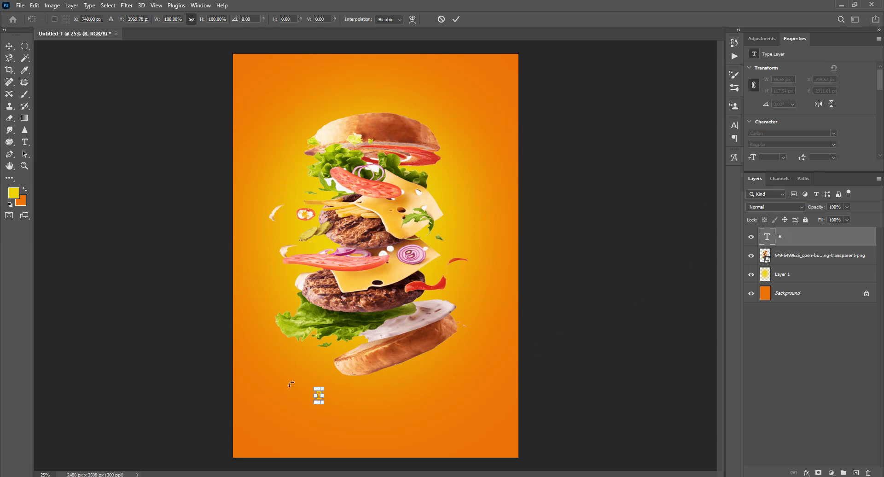
pyautogui.moveTo(321, 388); pyautogui.dragTo(332, 382)
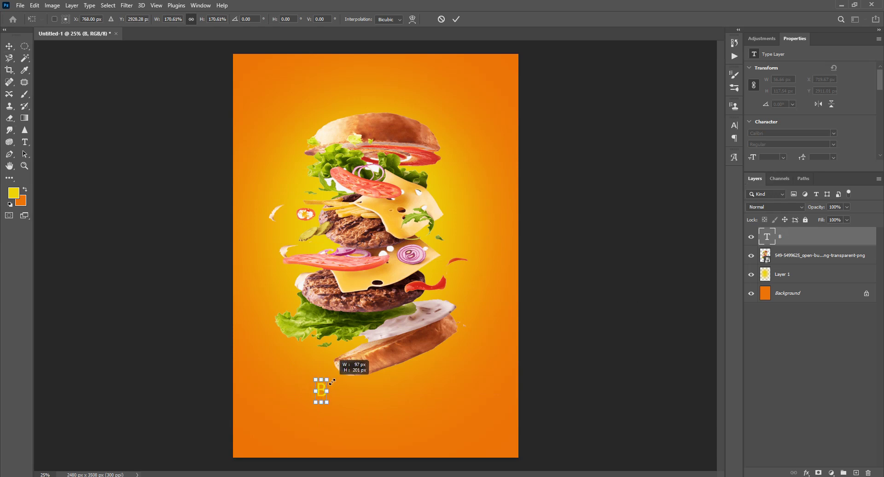
pyautogui.press('Return')
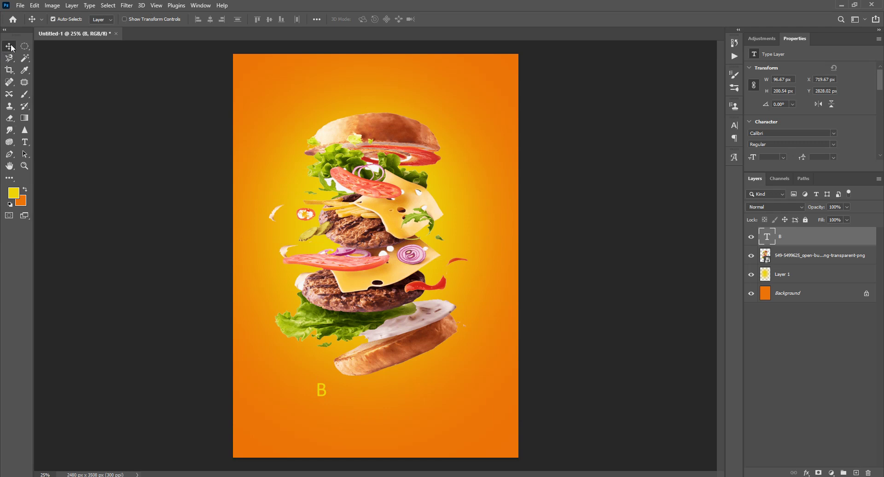
# Step: Extend the letter B to read 'BURGER'
pyautogui.moveTo(324, 395); pyautogui.dragTo(325, 402)
pyautogui.doubleClick(325, 399)
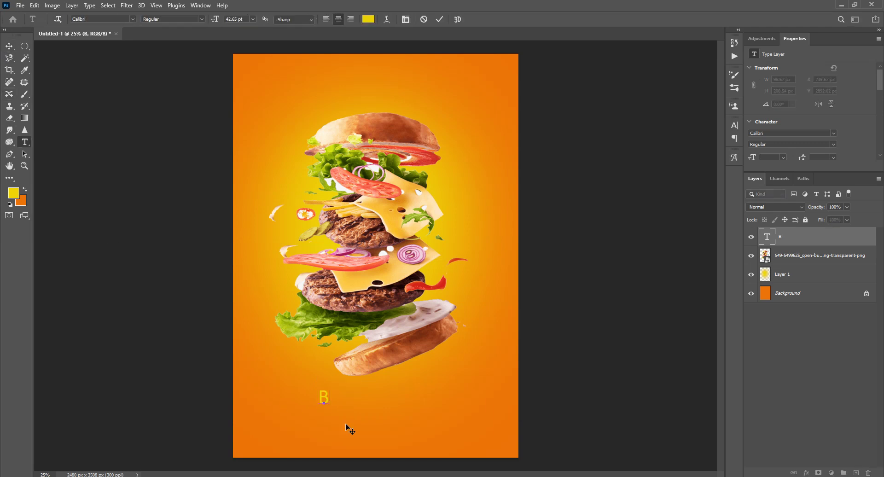
pyautogui.write('URGER')
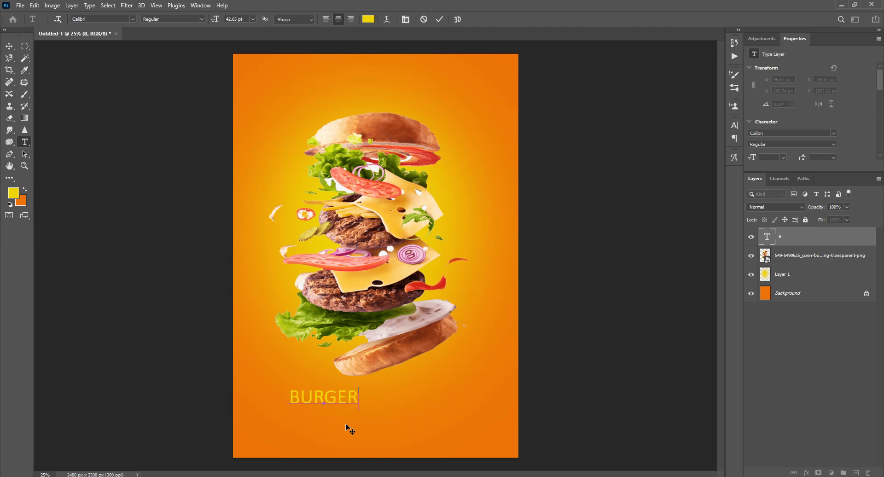
pyautogui.click(10, 46)
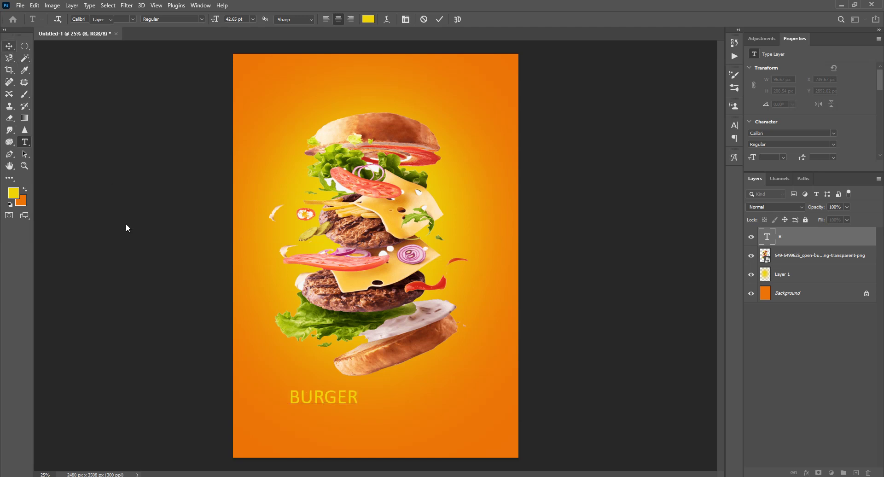
# Step: Set the BURGER text in the Chiller font
pyautogui.doubleClick(338, 397)
pyautogui.click(120, 21)
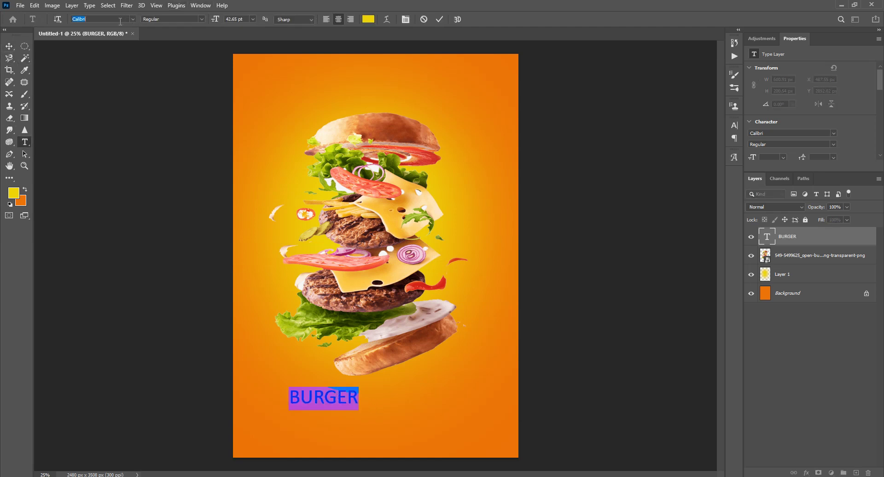
pyautogui.write('CHI')
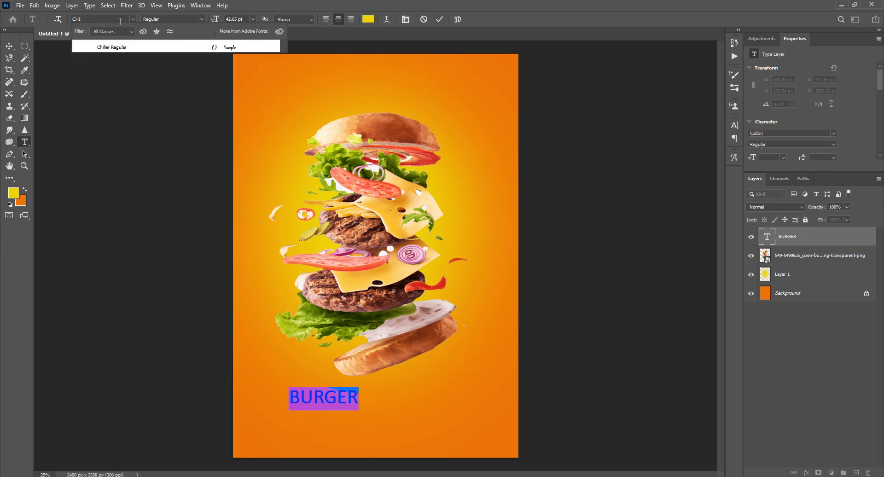
pyautogui.click(113, 47)
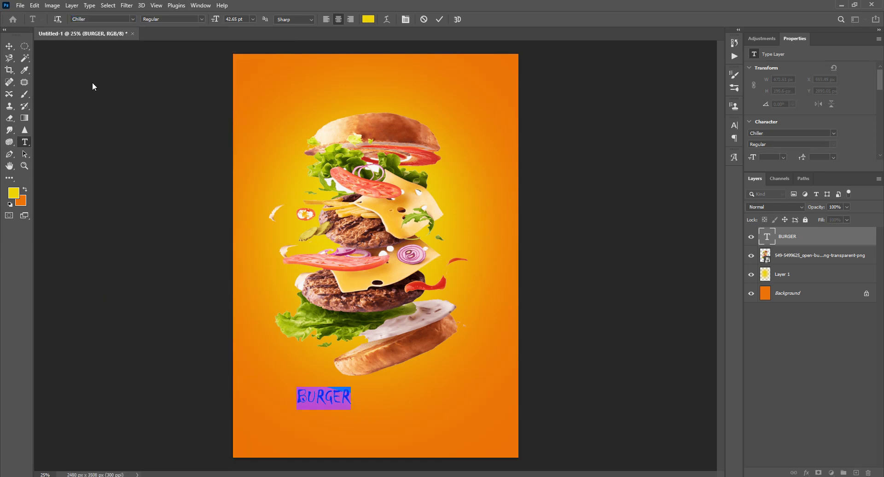
pyautogui.click(10, 47)
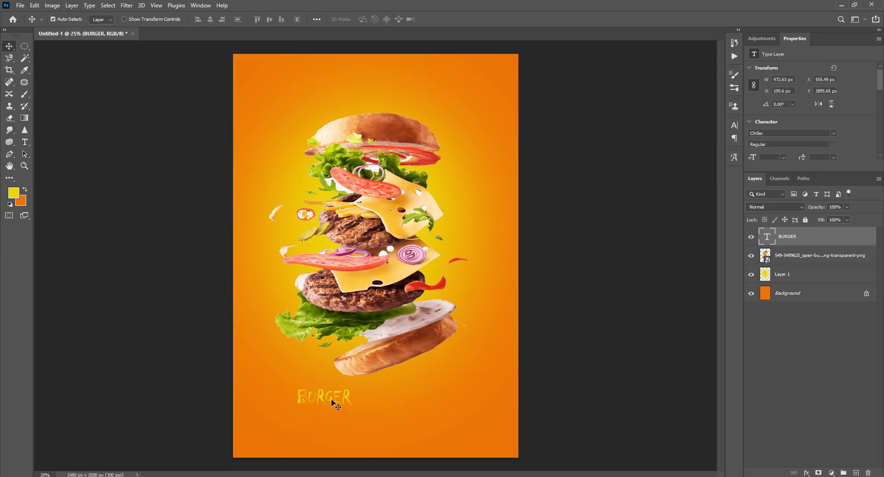
# Step: Change the BURGER text colour to white
pyautogui.scroll(-1, 815, 138)
pyautogui.scroll(-1, 820, 138)
pyautogui.scroll(-1, 820, 134)
pyautogui.click(823, 132)
pyautogui.moveTo(458, 164); pyautogui.dragTo(394, 134)
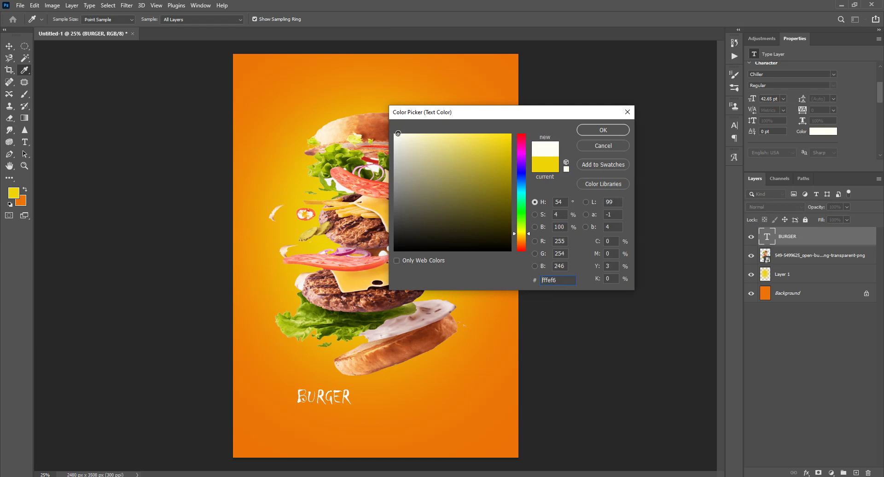
pyautogui.click(591, 133)
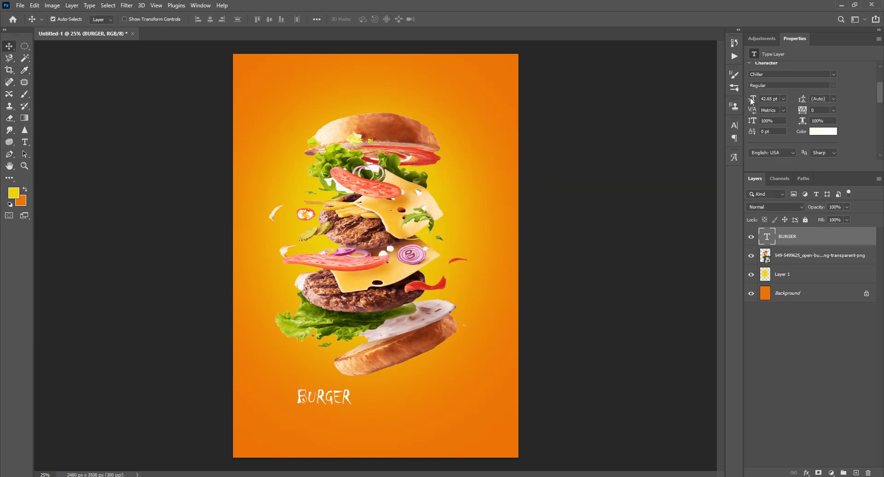
# Step: Enlarge BURGER to 81 pt, centre it below the burger, and raise the burger slightly
pyautogui.moveTo(752, 102)
pyautogui.mouseDown()
pyautogui.moveTo(774, 101)
pyautogui.moveTo(767, 99)
pyautogui.mouseUp()
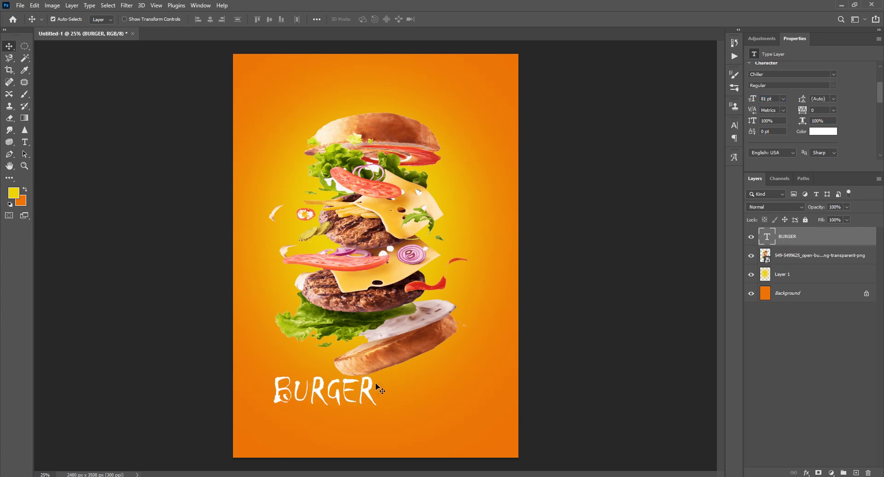
pyautogui.moveTo(377, 384); pyautogui.dragTo(419, 401)
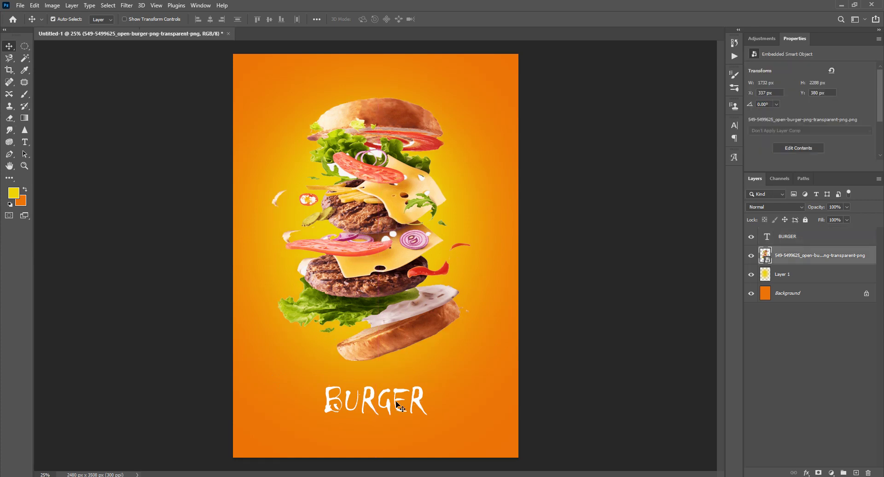
pyautogui.moveTo(389, 408); pyautogui.dragTo(389, 397)
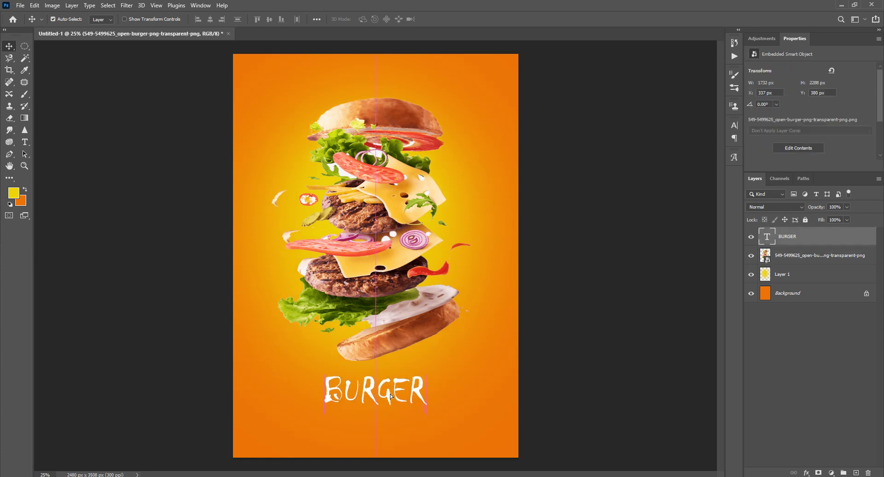
pyautogui.click(571, 358)
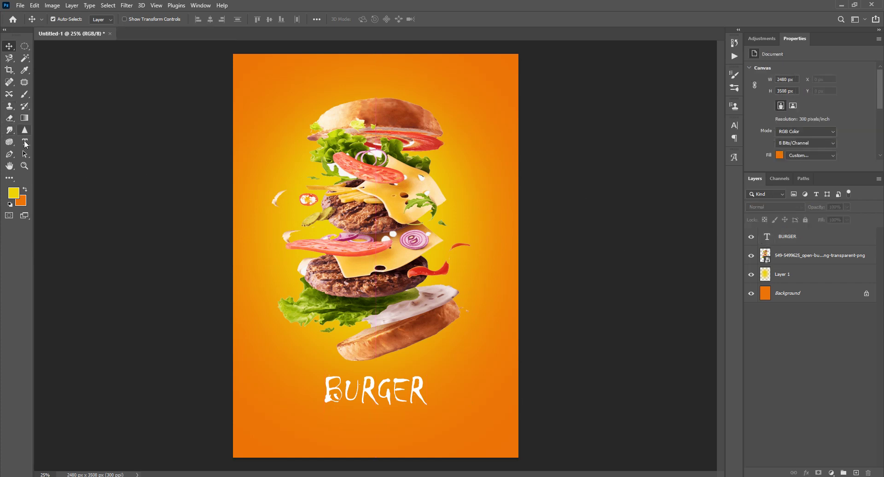
# Step: Add 'MENU' text in Calibri, centred directly under BURGER
pyautogui.click(25, 142)
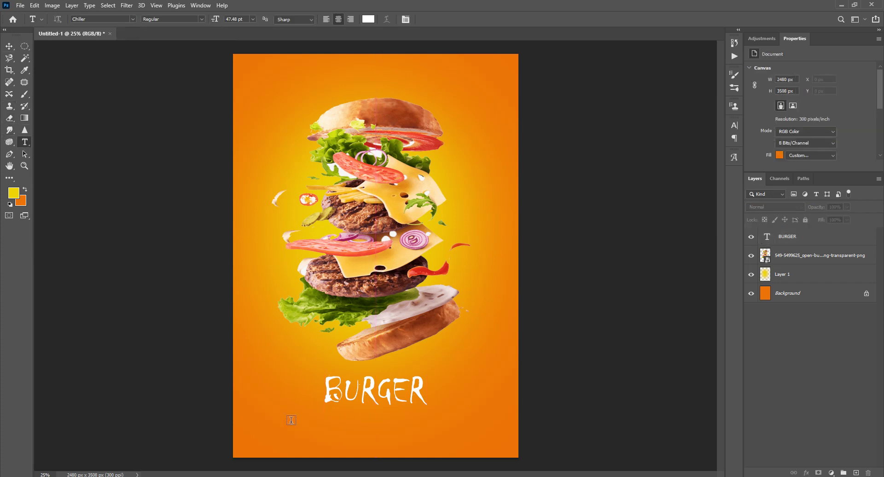
pyautogui.click(337, 425)
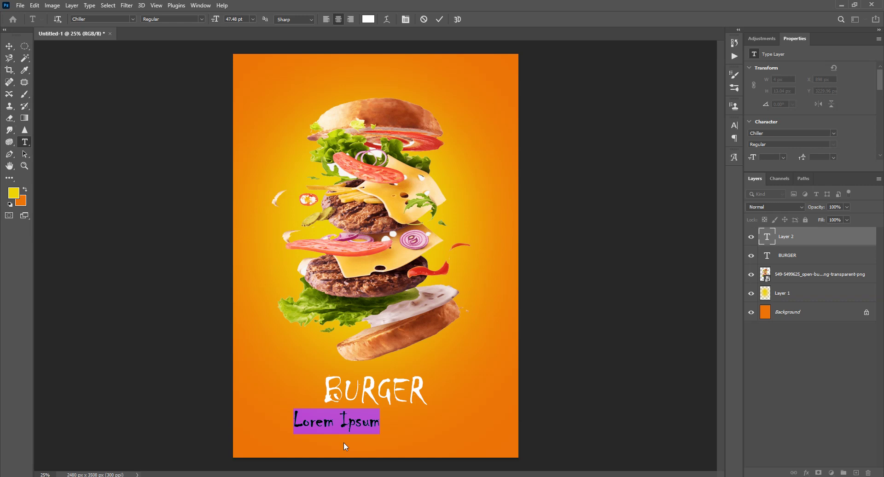
pyautogui.press('BackSpace')
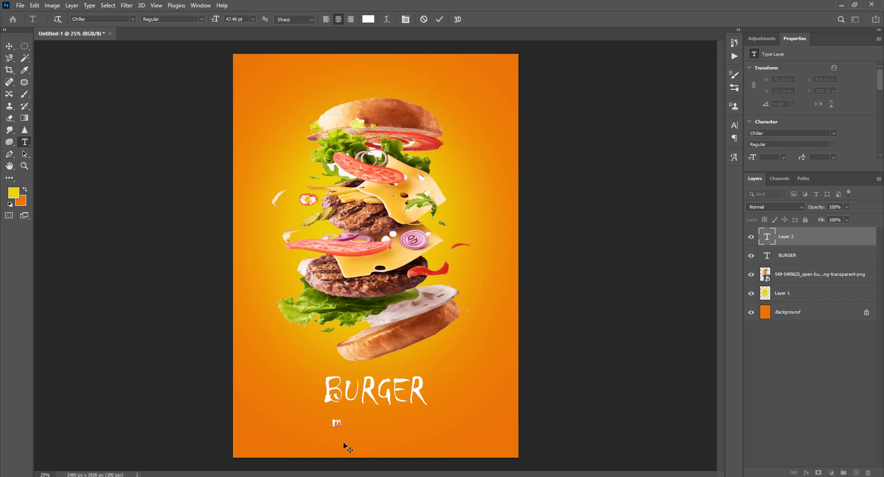
pyautogui.write('MENU')
pyautogui.hotkey('ctrl', 'a')
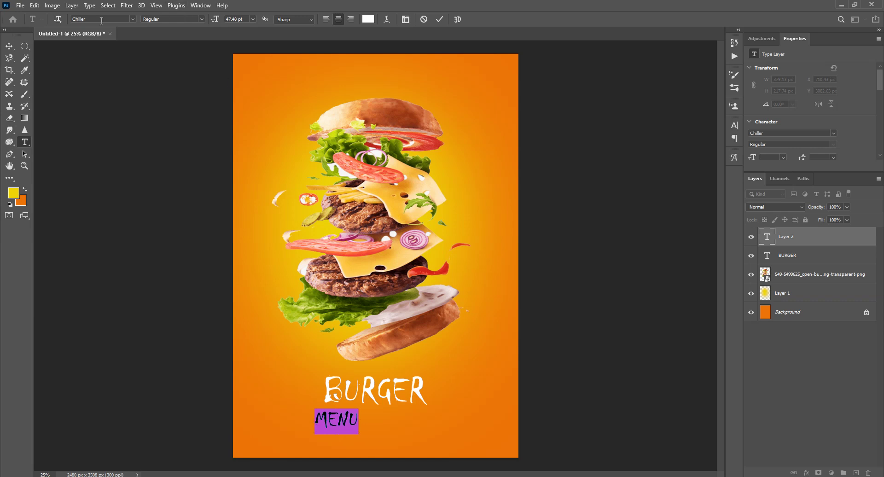
pyautogui.write('CALI')
pyautogui.press('Down')
pyautogui.press('Down')
pyautogui.press('Down')
pyautogui.press('Down')
pyautogui.press('Up')
pyautogui.press('Up')
pyautogui.press('Escape')
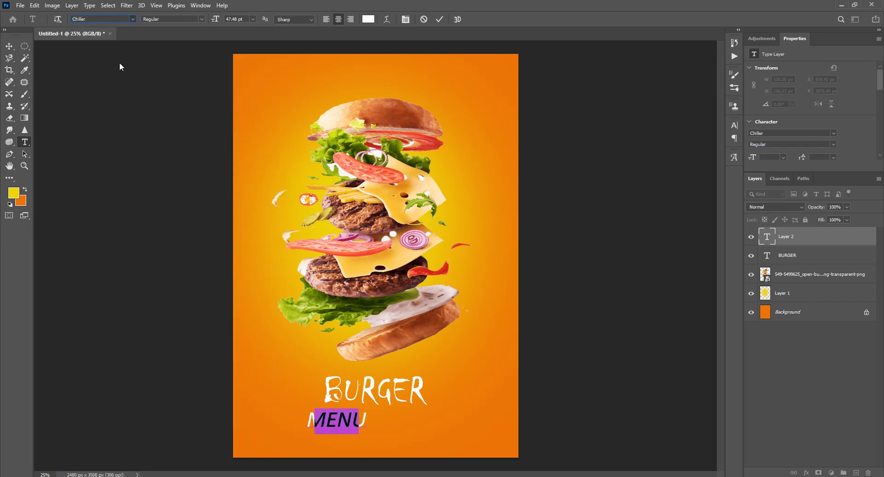
pyautogui.click(9, 46)
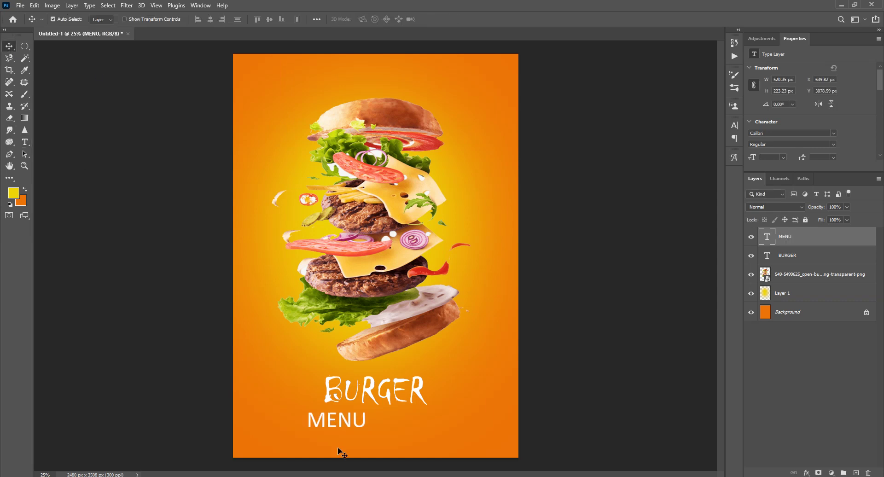
pyautogui.moveTo(351, 419); pyautogui.dragTo(390, 419)
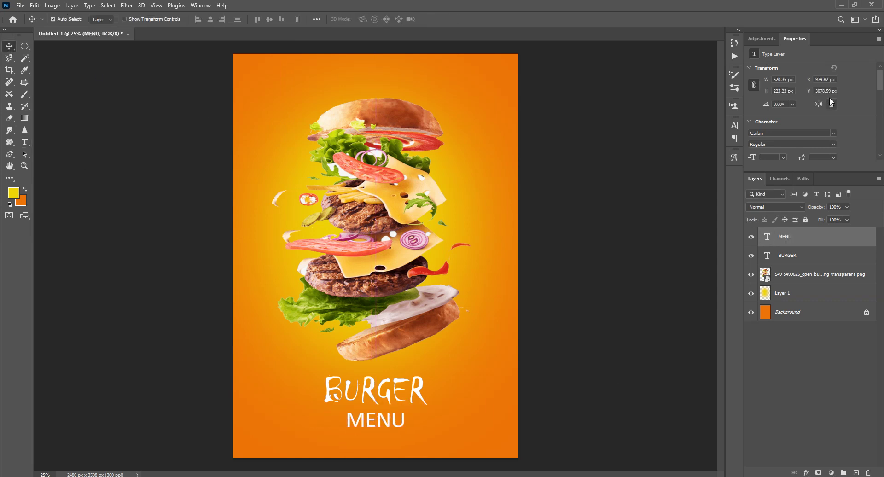
# Step: Colour the MENU text a dark orange-brown
pyautogui.scroll(-3, 825, 156)
pyautogui.click(824, 140)
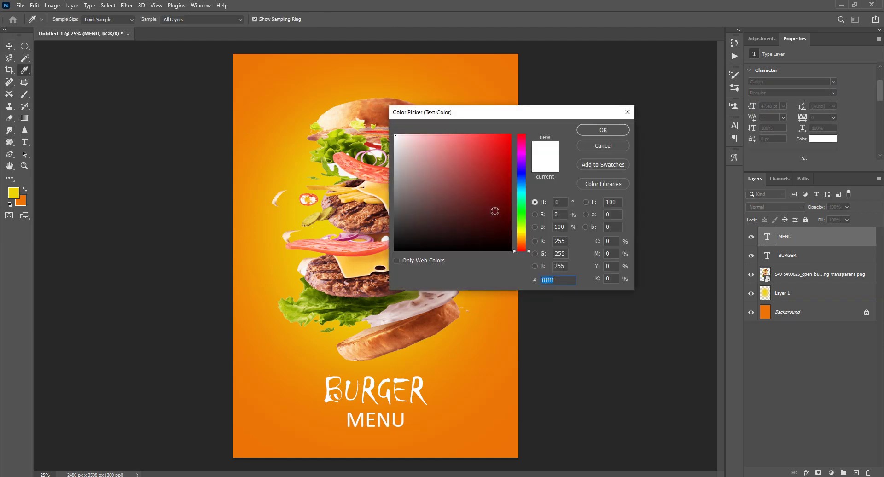
pyautogui.click(503, 222)
pyautogui.click(505, 321)
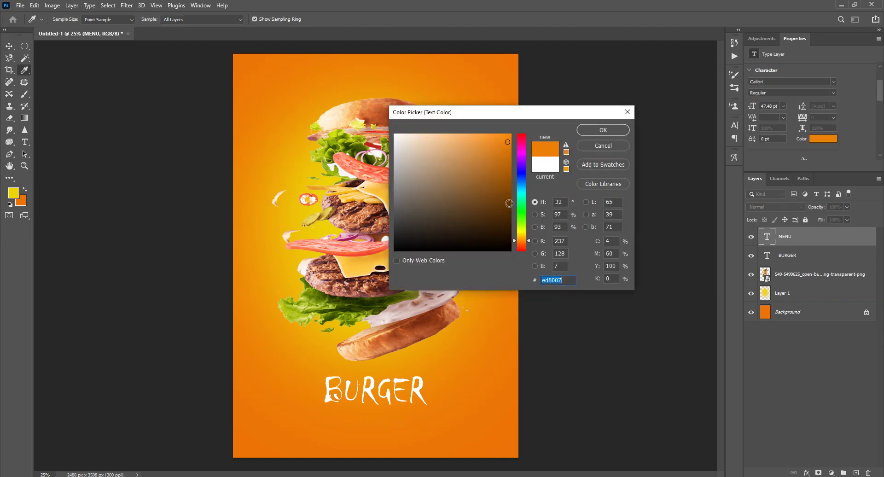
pyautogui.click(508, 199)
pyautogui.click(604, 130)
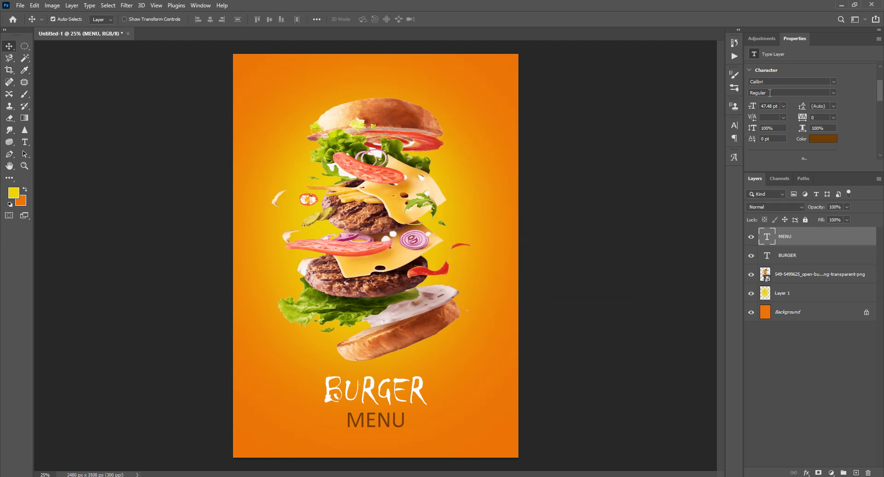
# Step: Set the MENU font style to Bold
pyautogui.click(834, 93)
pyautogui.click(786, 138)
pyautogui.click(385, 422)
pyautogui.click(25, 142)
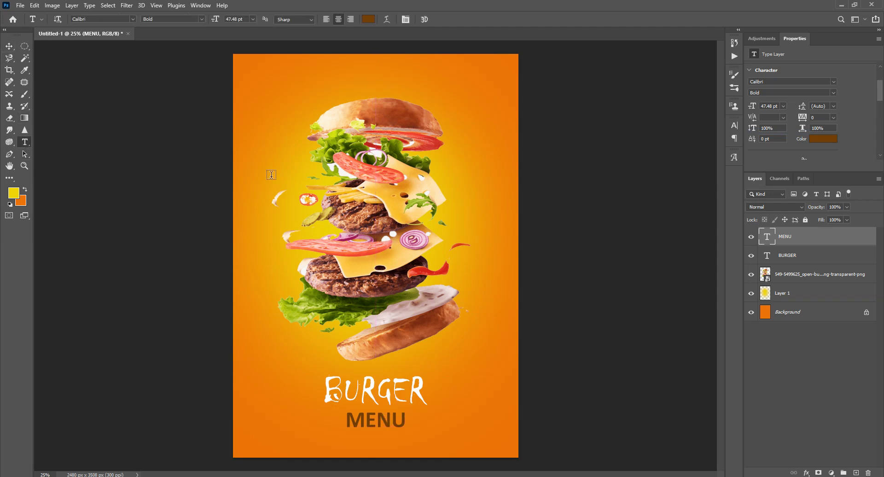
# Step: Add lowercase 'best in town' text, centred horizontally at the top of the poster
pyautogui.click(365, 102)
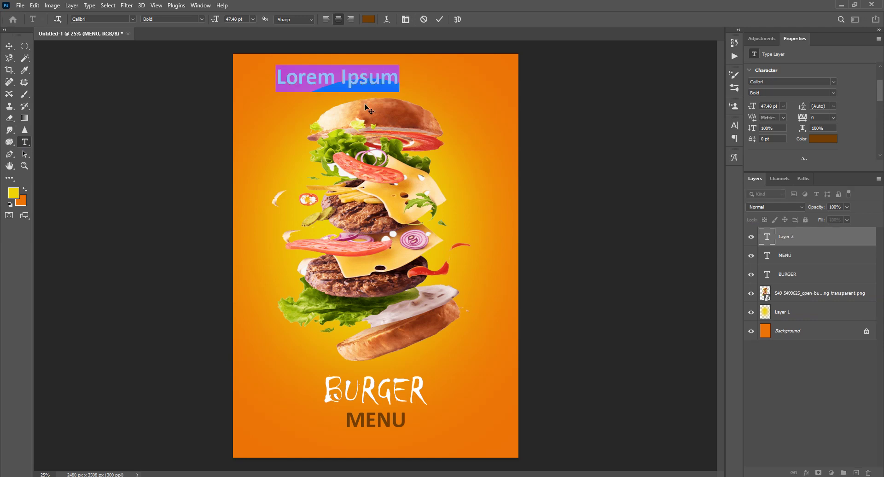
pyautogui.write('BEST IN ')
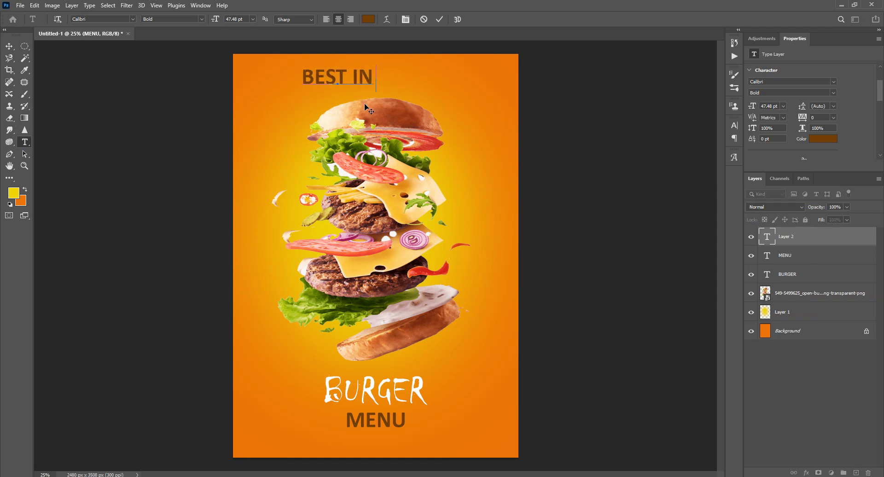
pyautogui.write('TOWN')
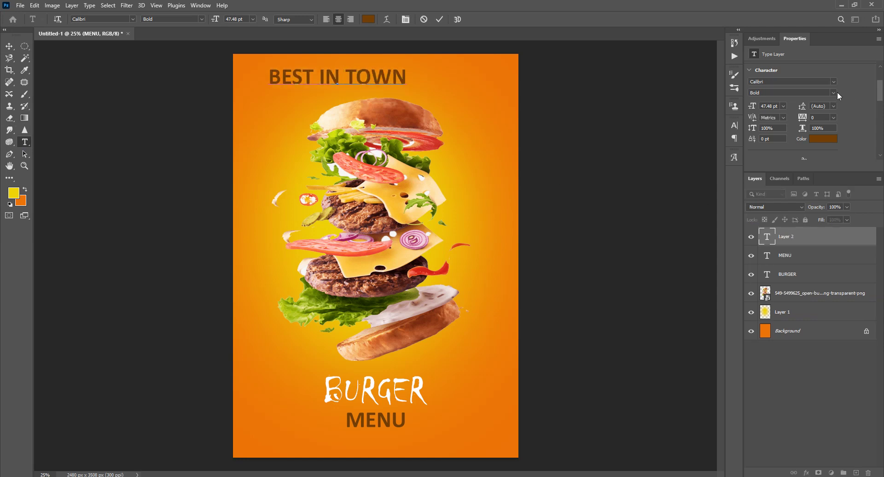
pyautogui.hotkey('ctrl', 'a')
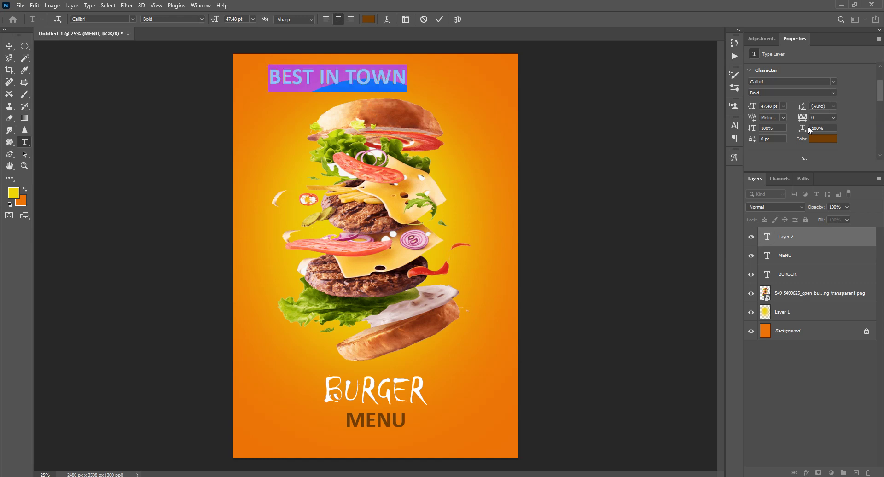
pyautogui.write('bes')
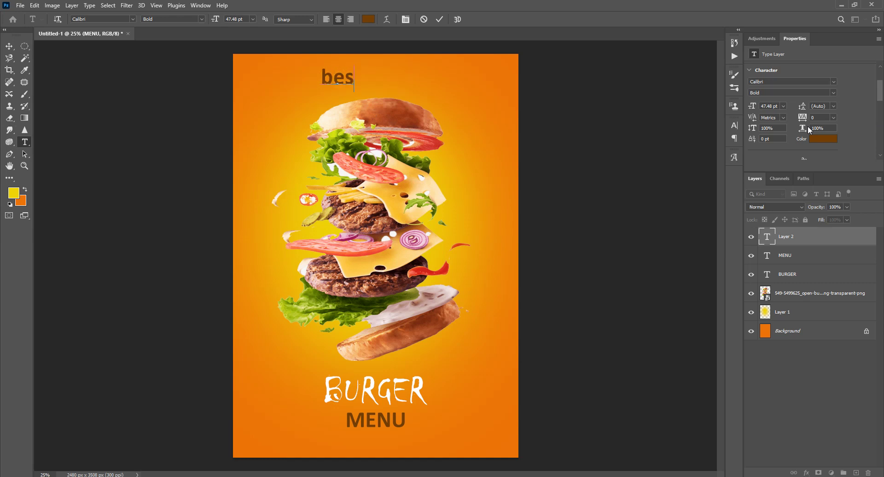
pyautogui.write('t in town')
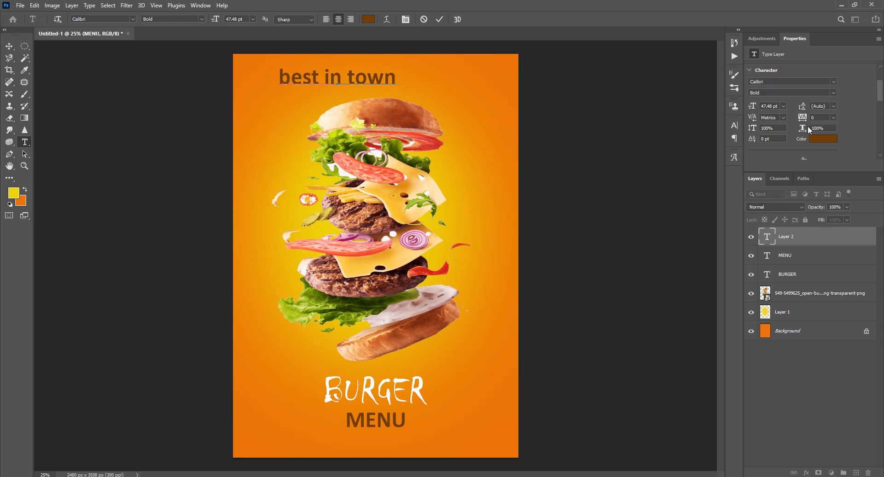
pyautogui.click(9, 46)
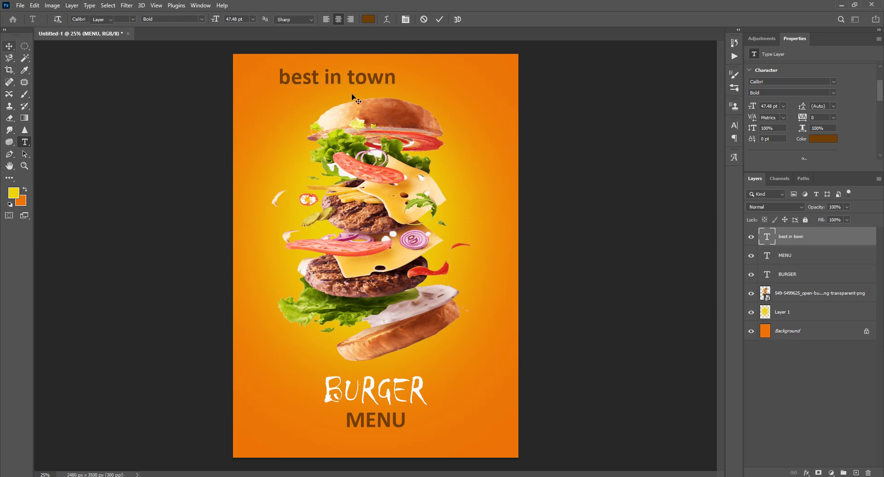
pyautogui.moveTo(382, 74); pyautogui.dragTo(416, 75)
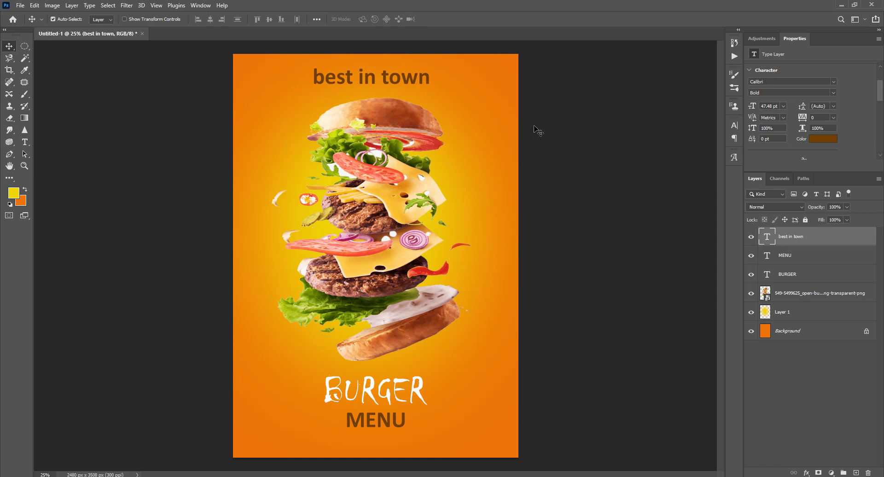
pyautogui.hotkey('ctrl', 't')
pyautogui.click(412, 19)
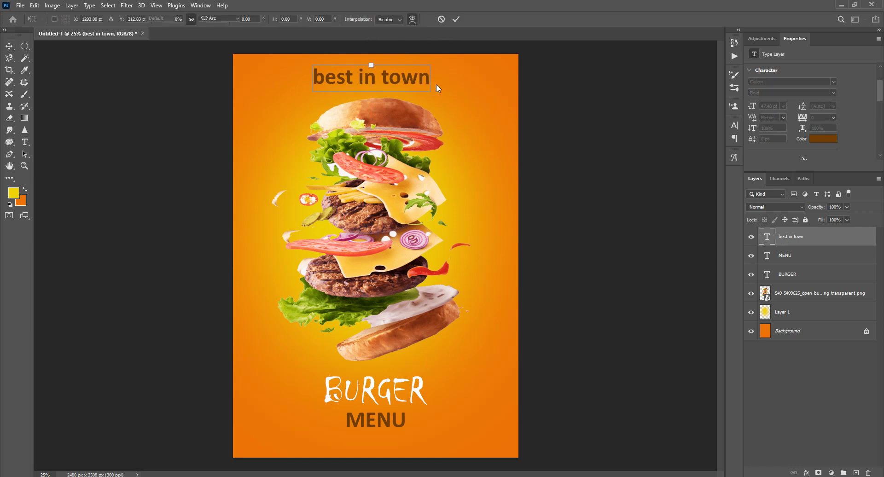
# Step: Warp 'best in town' into an upward arc
pyautogui.moveTo(372, 64)
pyautogui.mouseDown()
pyautogui.moveTo(372, 50)
pyautogui.moveTo(386, 87)
pyautogui.mouseUp()
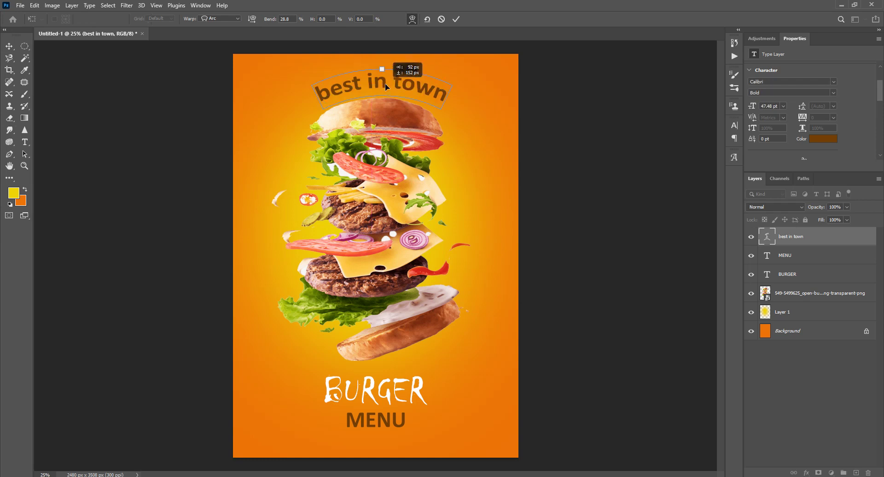
pyautogui.moveTo(386, 87)
pyautogui.mouseDown()
pyautogui.moveTo(377, 67)
pyautogui.moveTo(381, 93)
pyautogui.mouseUp()
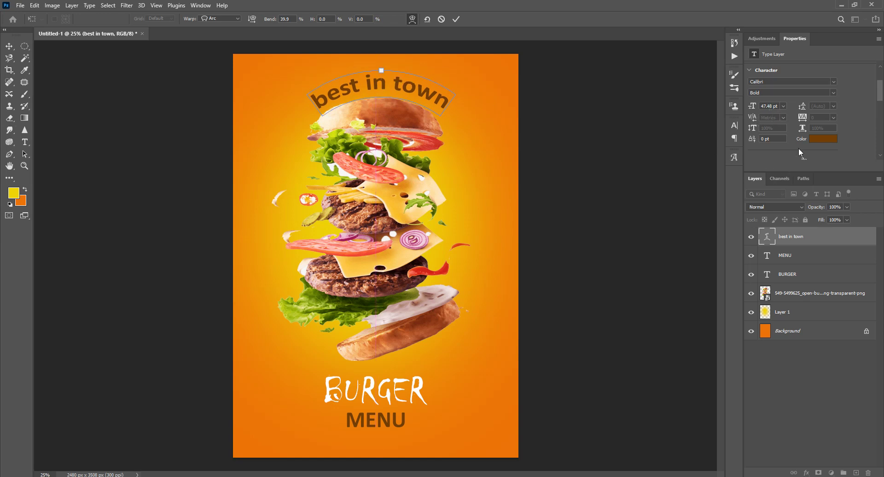
pyautogui.press('Return')
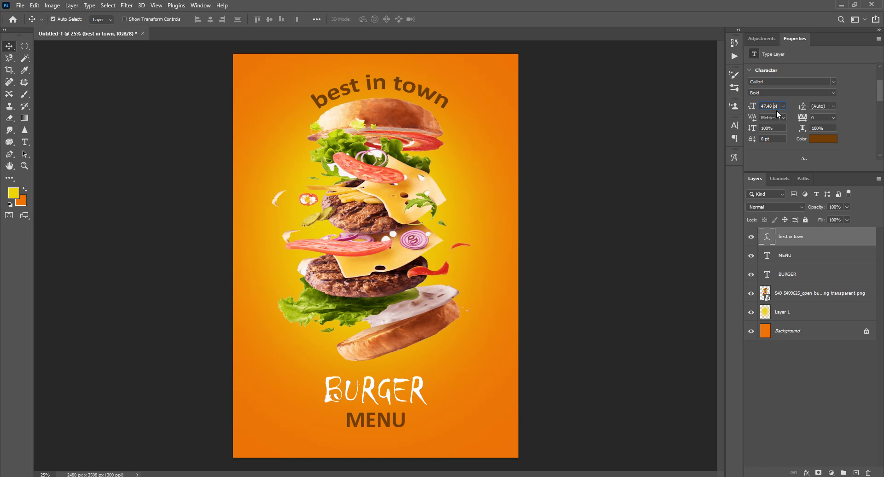
# Step: Set 'best in town' to 25 pt and move it up just above the burger
pyautogui.write('25')
pyautogui.press('Return')
pyautogui.moveTo(379, 97); pyautogui.dragTo(372, 79)
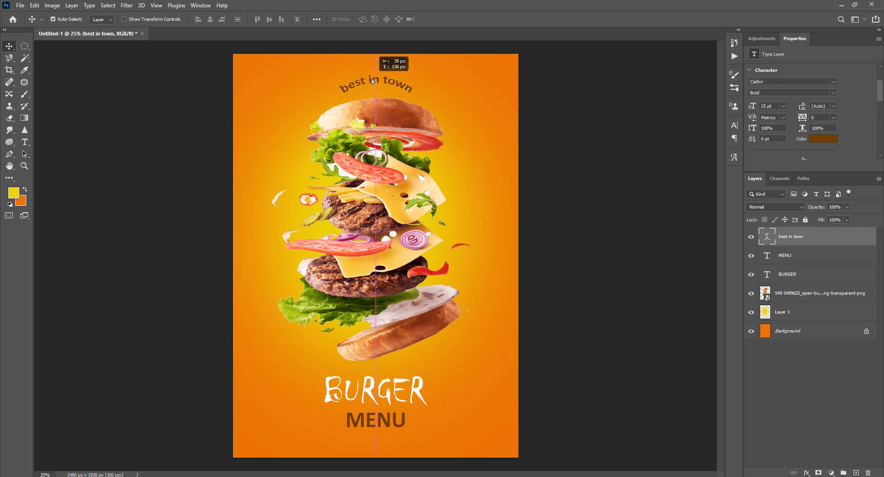
pyautogui.moveTo(372, 79); pyautogui.dragTo(372, 78)
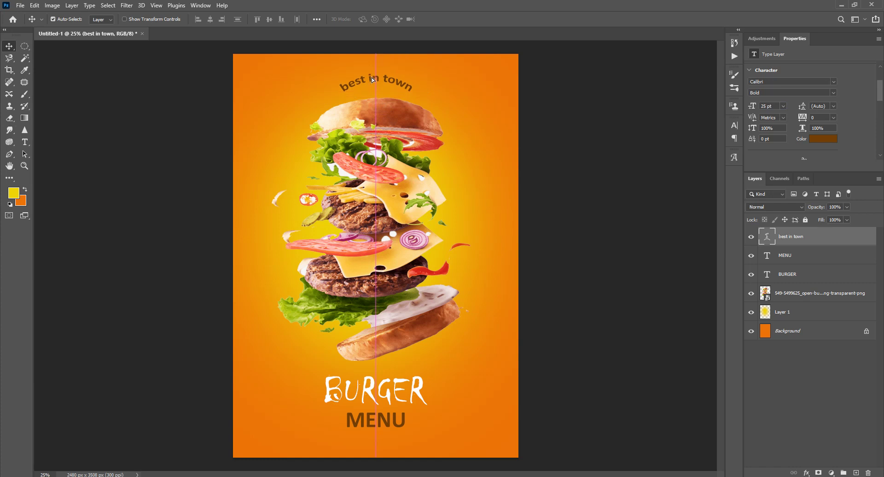
pyautogui.click(473, 369)
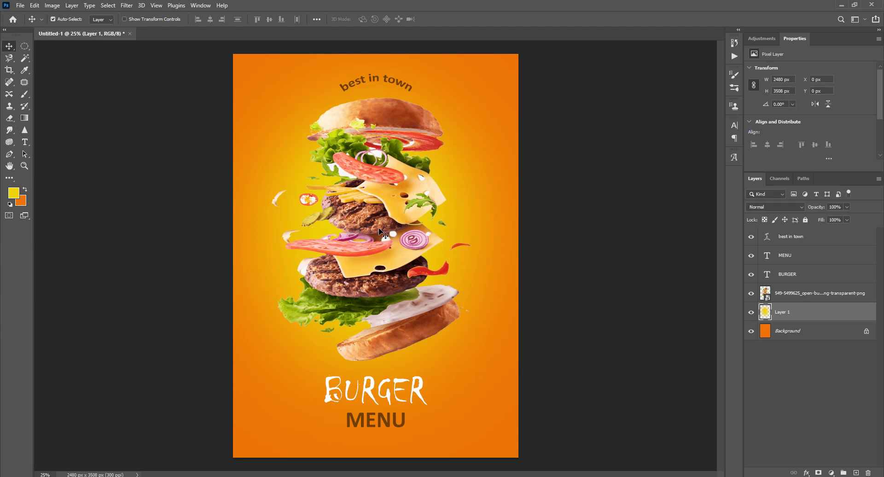
# Step: Extend the canvas to the right into a wide landscape layout
pyautogui.click(10, 72)
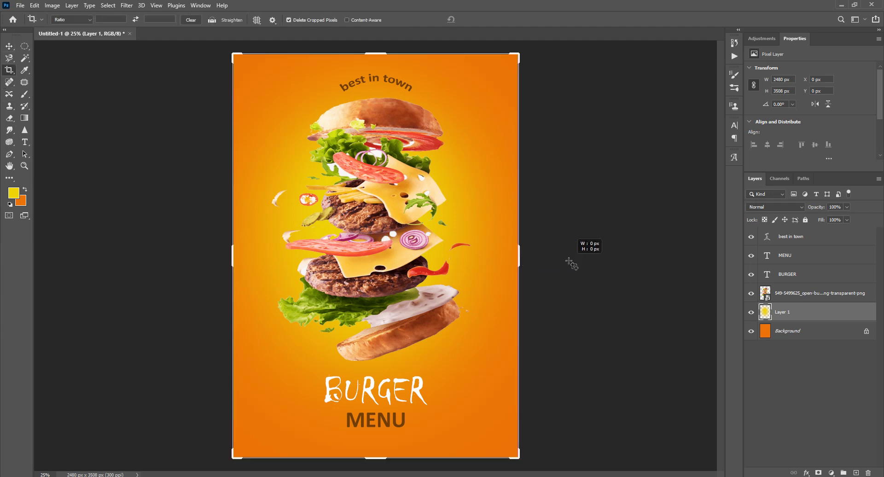
pyautogui.moveTo(520, 260); pyautogui.dragTo(678, 261)
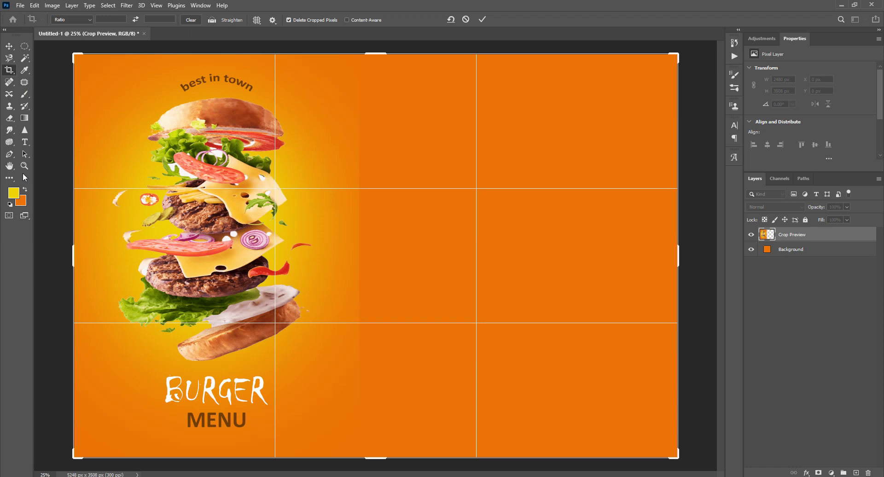
pyautogui.click(29, 99)
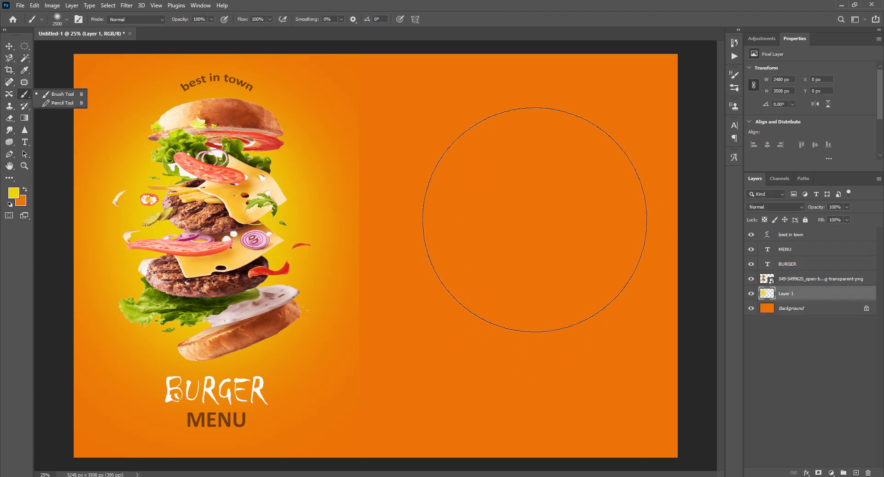
# Step: Paint a soft yellow glow over the new right half, then trim the right edge slightly
pyautogui.click(527, 220)
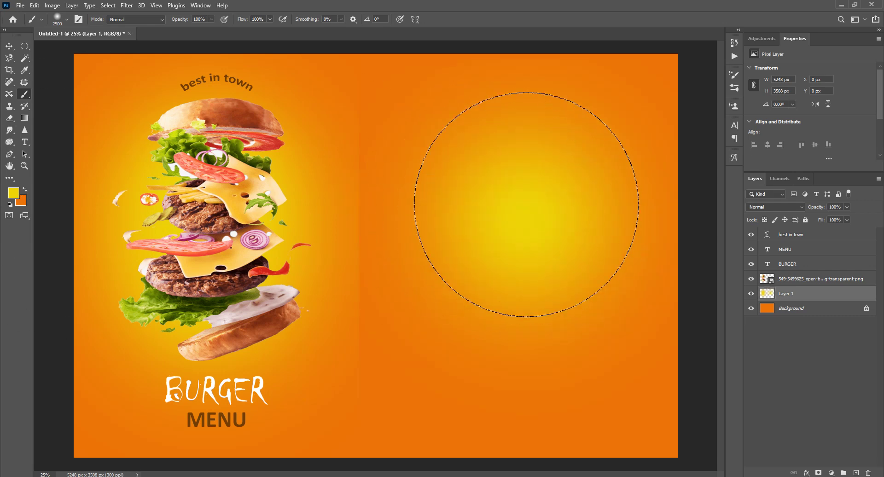
pyautogui.click(528, 300)
pyautogui.moveTo(529, 301); pyautogui.dragTo(541, 158)
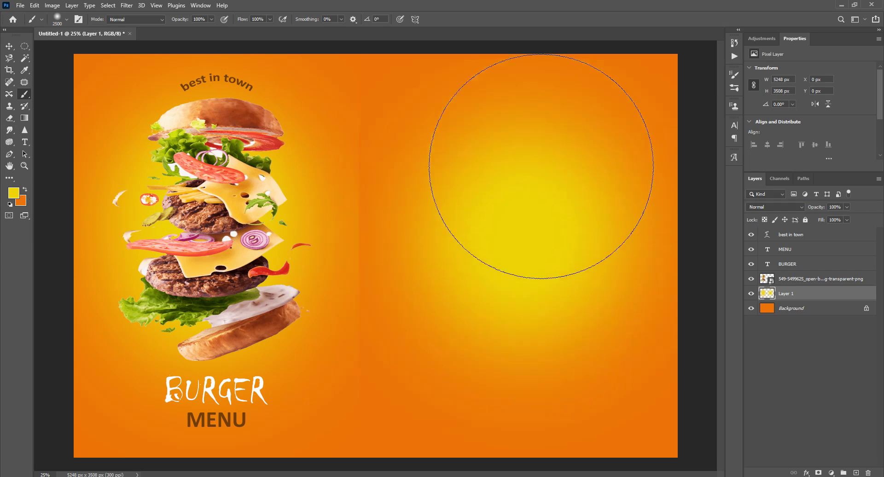
pyautogui.click(8, 70)
pyautogui.moveTo(680, 255); pyautogui.dragTo(666, 255)
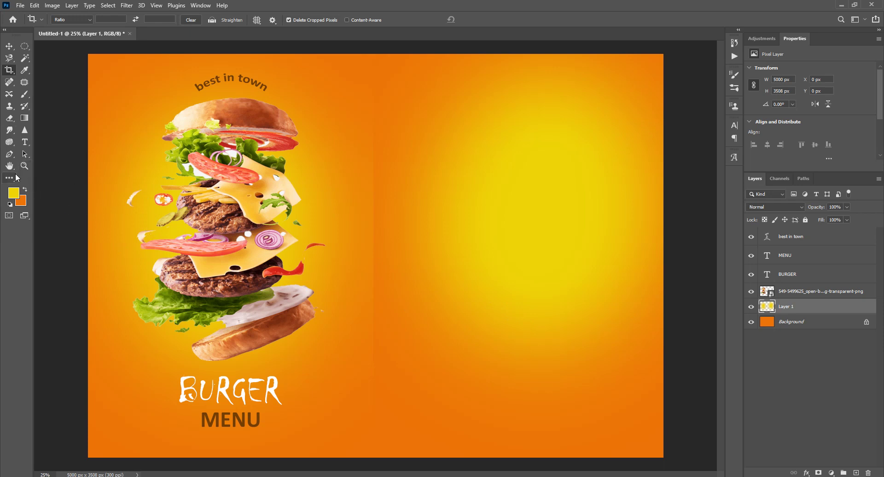
# Step: Copy the Sharable Combo heading from the menu text notes
pyautogui.click(488, 474)
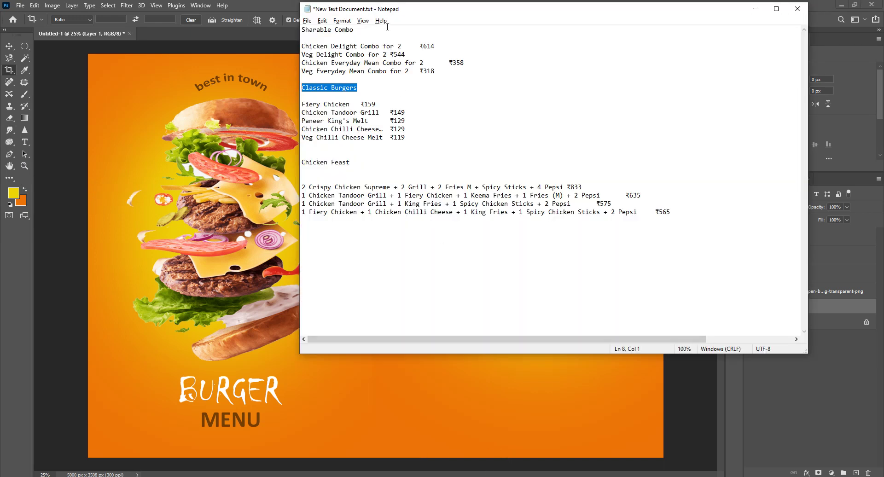
pyautogui.moveTo(354, 29); pyautogui.dragTo(302, 30)
pyautogui.hotkey('ctrl', 'c')
pyautogui.hotkey('alt', 'Tab')
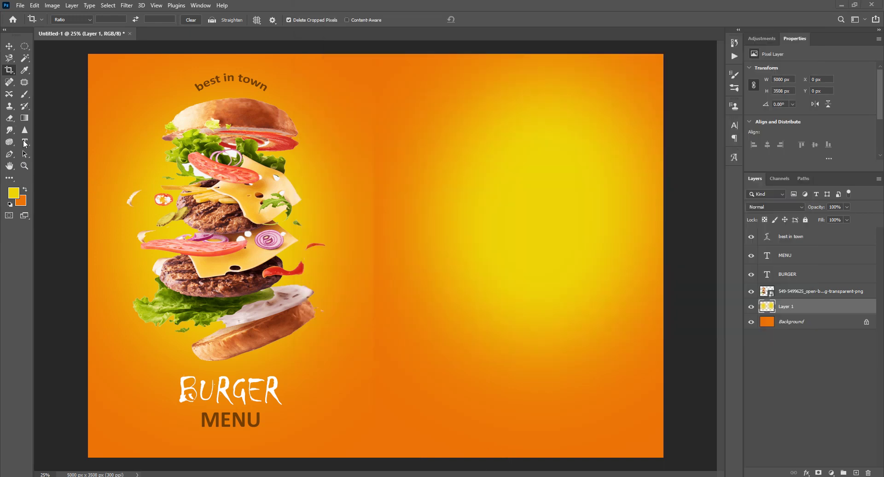
# Step: Draw a rounded rectangle at the top right of the right half
pyautogui.click(10, 178)
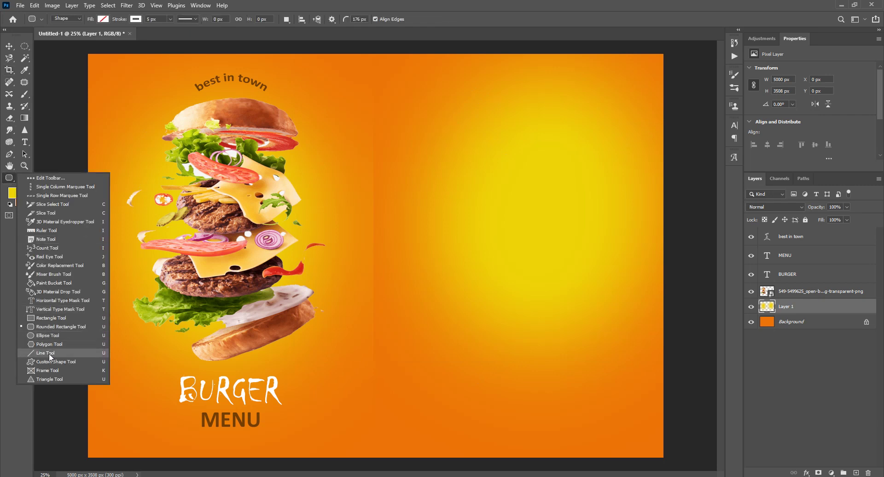
pyautogui.click(59, 329)
pyautogui.moveTo(431, 96); pyautogui.dragTo(513, 115)
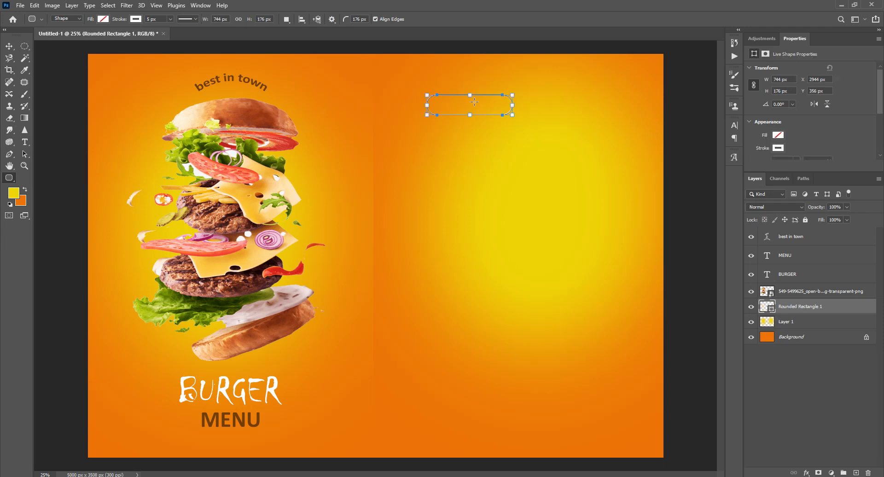
pyautogui.moveTo(438, 94); pyautogui.dragTo(431, 95)
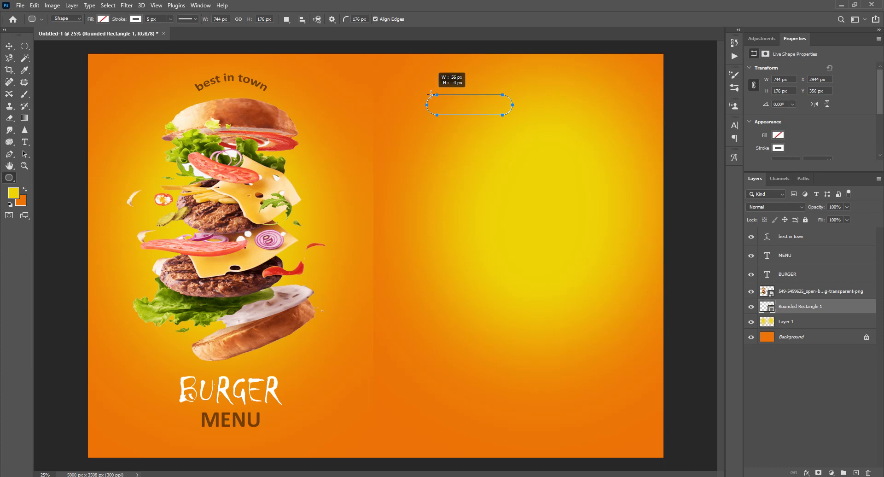
pyautogui.hotkey('ctrl', 'z')
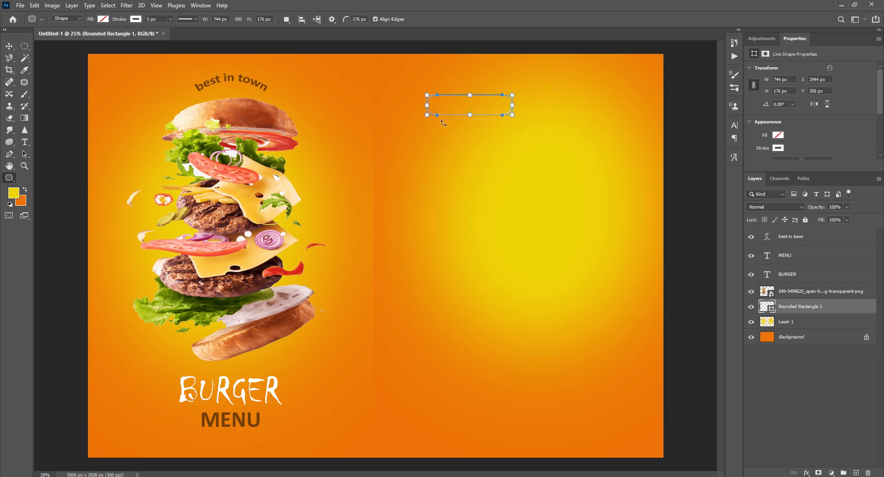
pyautogui.press('Return')
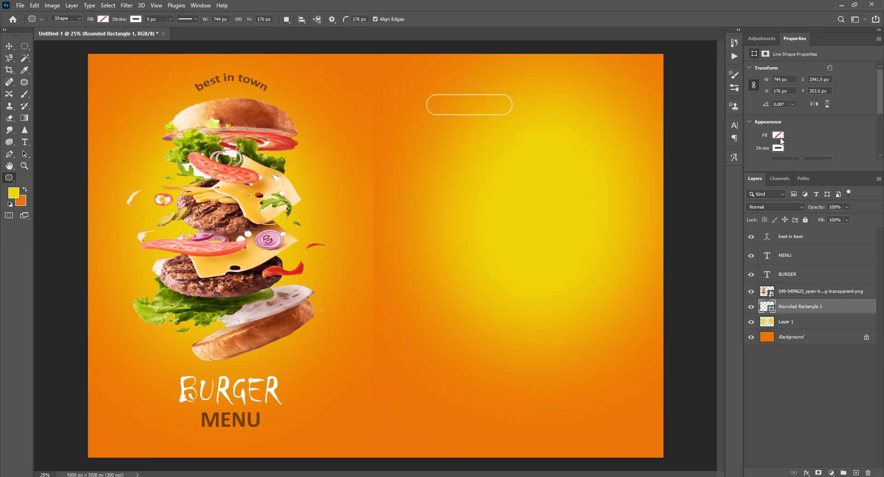
# Step: Give the rounded rectangle a dark brown fill and matching brown stroke
pyautogui.click(779, 135)
pyautogui.click(758, 183)
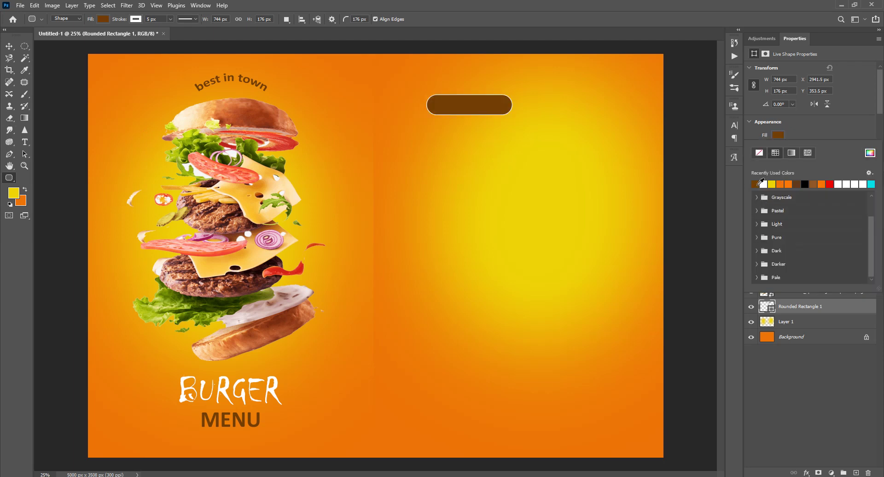
pyautogui.scroll(-1, 788, 143)
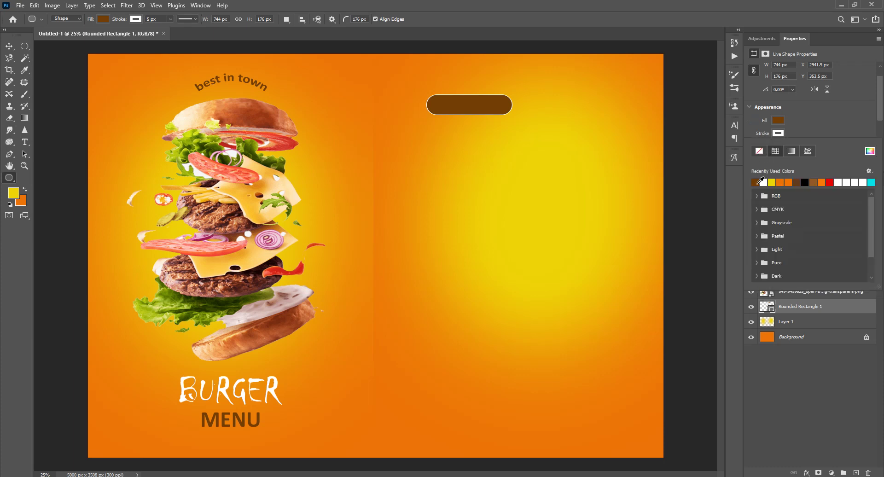
pyautogui.click(757, 183)
# Step: Enlarge the brown pill slightly, move it up-left, and bring up the menu notes
pyautogui.click(9, 46)
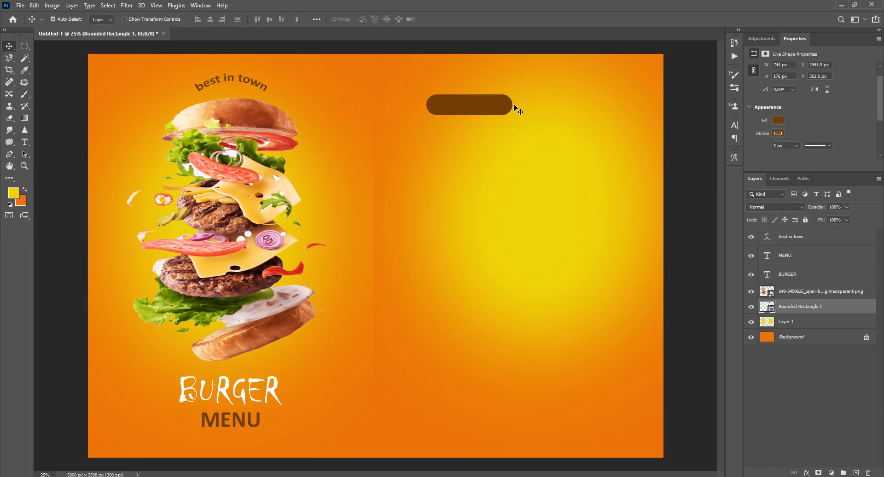
pyautogui.hotkey('ctrl', 't')
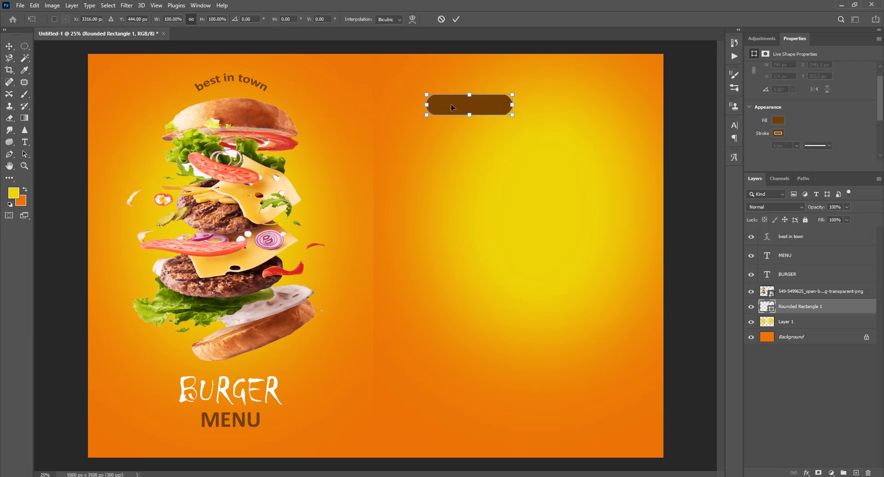
pyautogui.moveTo(514, 116); pyautogui.dragTo(479, 101)
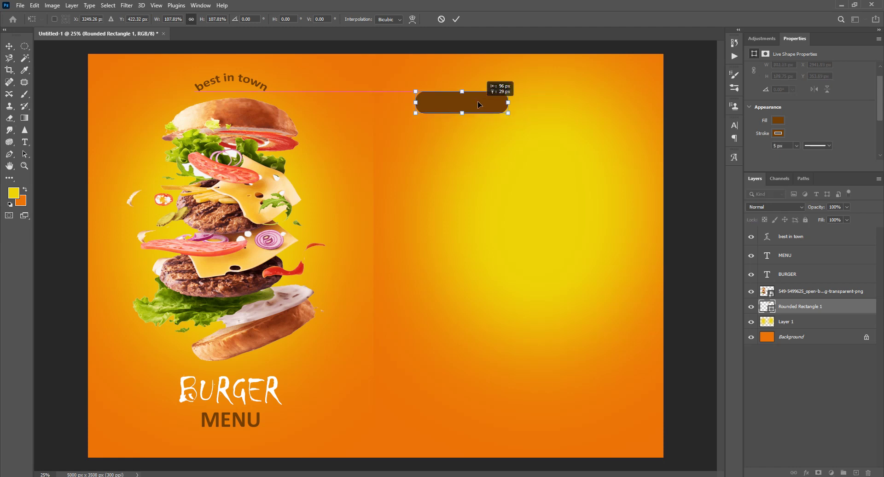
pyautogui.press('Return')
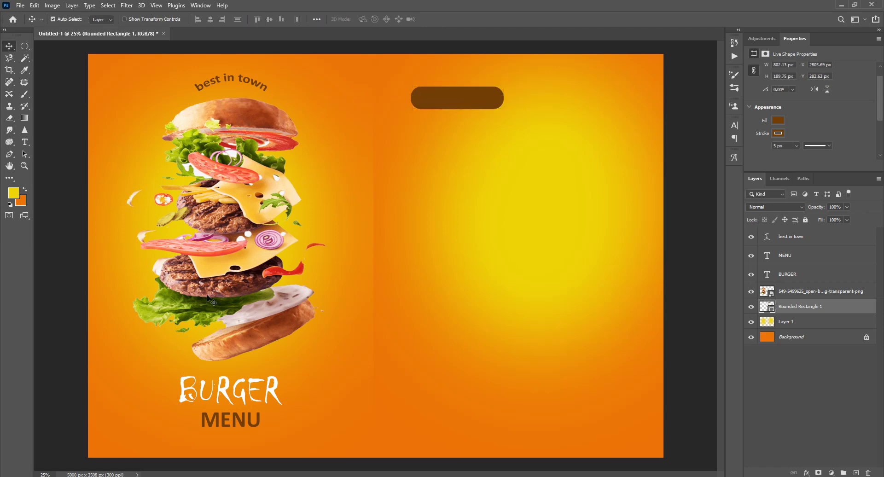
pyautogui.hotkey('alt', 'Tab')
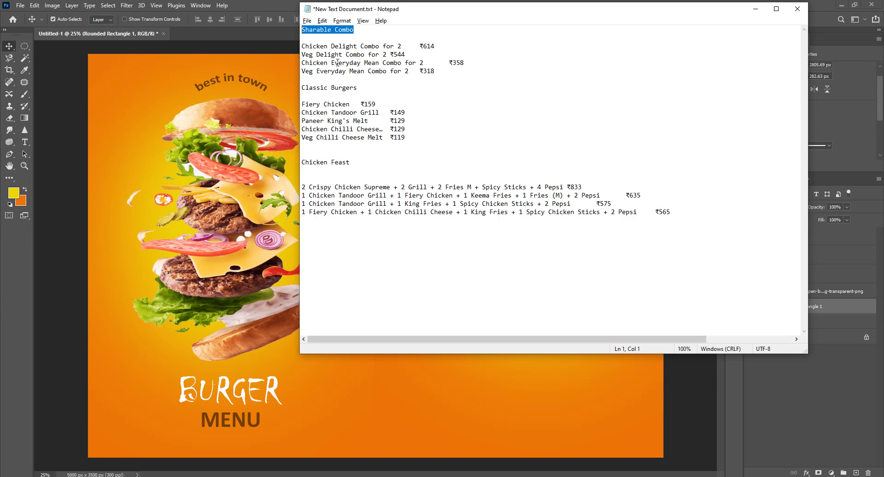
# Step: Paste 'Sharable Combo' as a new text layer and set it to All Caps
pyautogui.hotkey('alt', 'Tab')
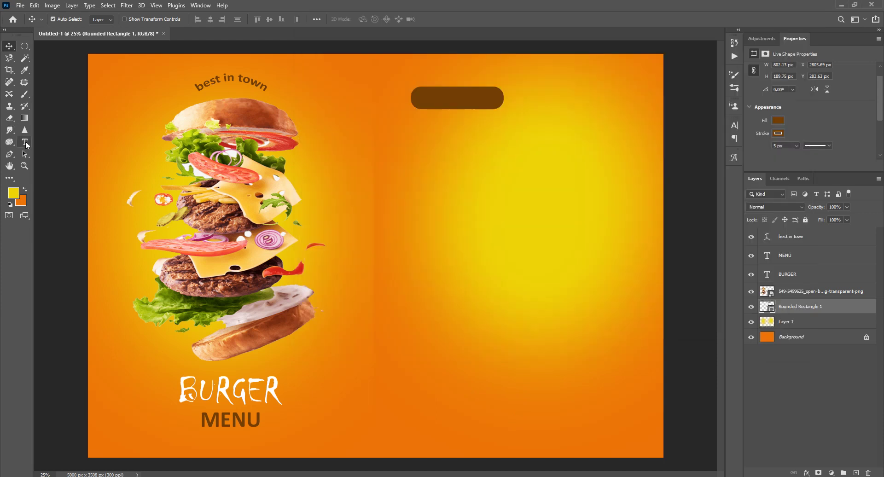
pyautogui.click(25, 142)
pyautogui.click(425, 136)
pyautogui.hotkey('ctrl', 'v')
pyautogui.hotkey('ctrl', 'a')
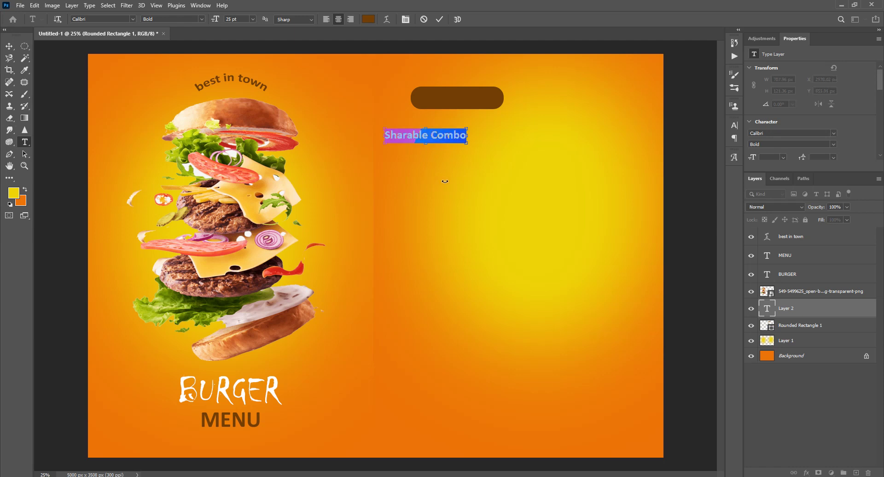
pyautogui.scroll(-2, 790, 146)
pyautogui.scroll(-2, 790, 145)
pyautogui.scroll(-1, 789, 145)
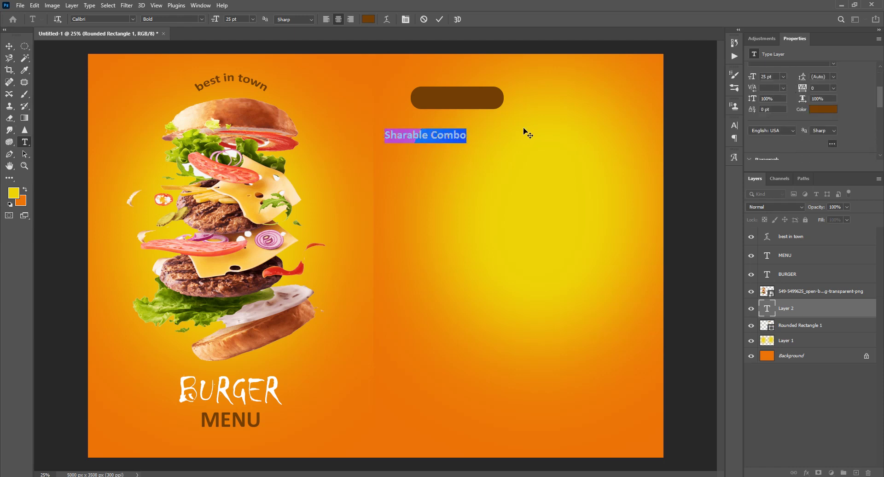
pyautogui.scroll(-2, 787, 132)
pyautogui.scroll(-1, 784, 132)
pyautogui.scroll(-2, 785, 132)
pyautogui.scroll(-2, 784, 132)
pyautogui.scroll(-2, 785, 134)
pyautogui.click(754, 111)
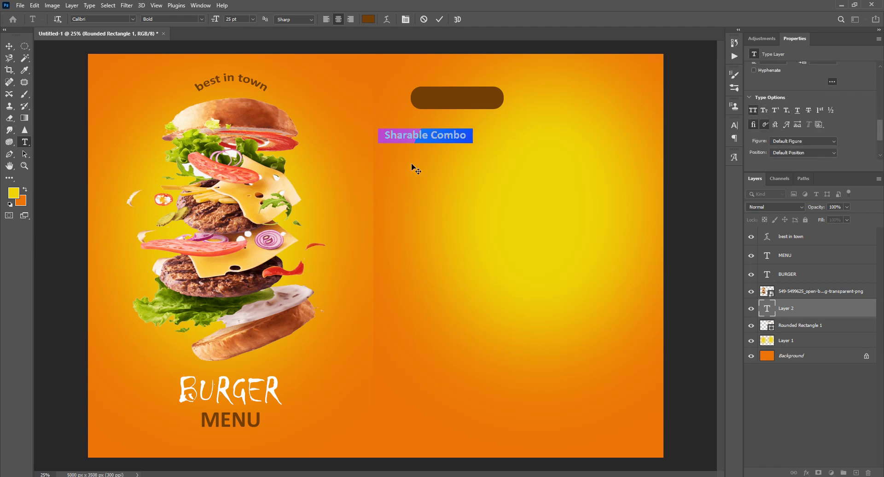
pyautogui.click(387, 185)
# Step: Colour the SHARABLE COMBO heading white (#ffffff)
pyautogui.press('v')
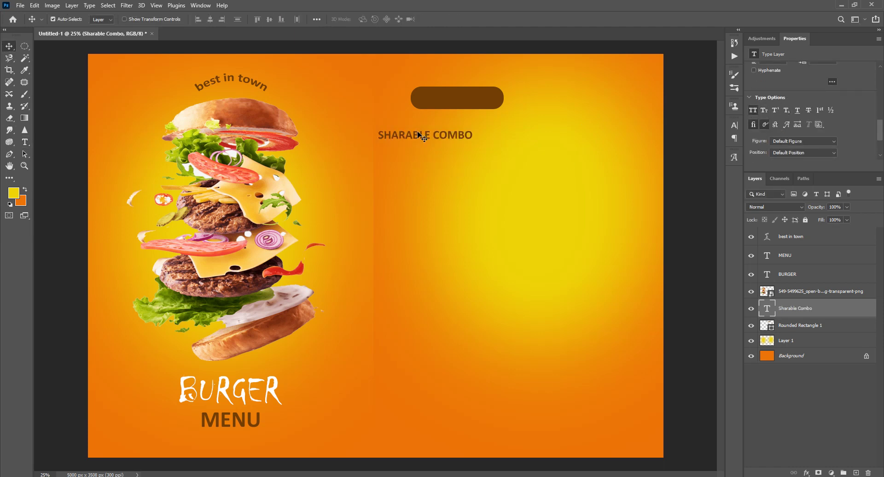
pyautogui.moveTo(422, 138); pyautogui.dragTo(446, 138)
pyautogui.scroll(3, 821, 134)
pyautogui.scroll(3, 821, 133)
pyautogui.scroll(1, 821, 134)
pyautogui.scroll(1, 821, 129)
pyautogui.click(823, 102)
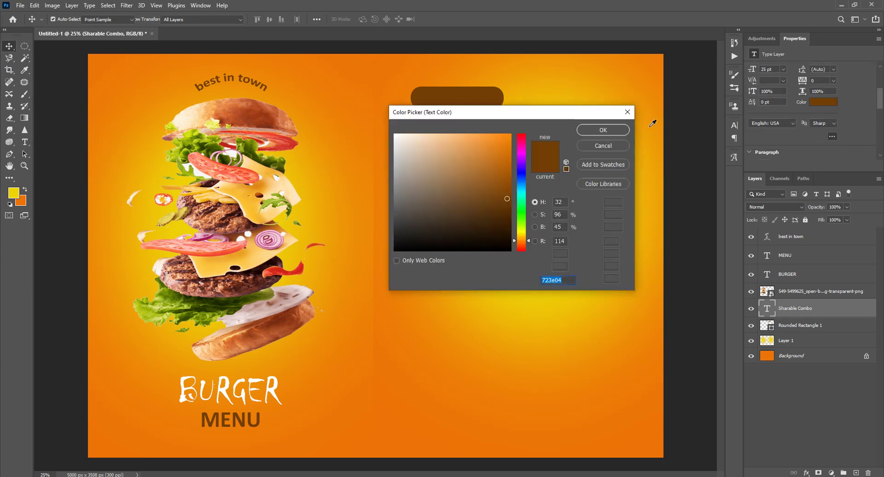
pyautogui.write('ffffff')
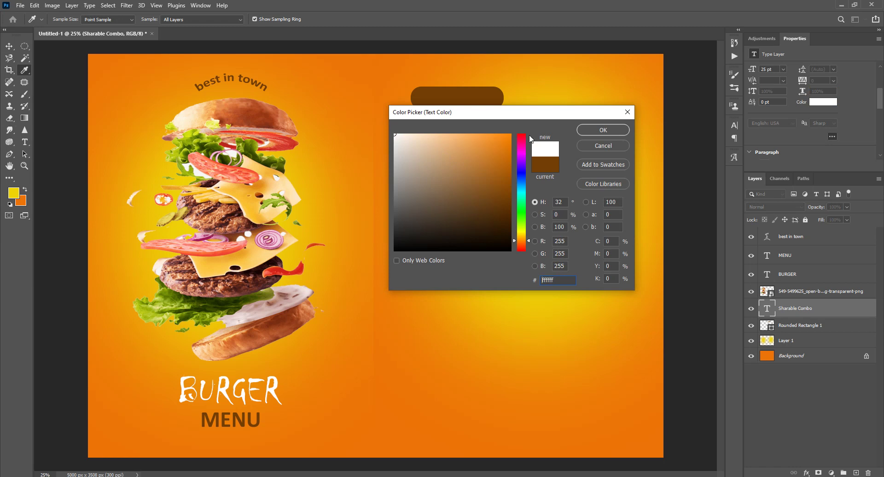
pyautogui.click(603, 134)
# Step: Shrink the heading to 20 pt and centre it inside the brown pill
pyautogui.moveTo(456, 138)
pyautogui.mouseDown()
pyautogui.moveTo(483, 105)
pyautogui.moveTo(472, 101)
pyautogui.mouseUp()
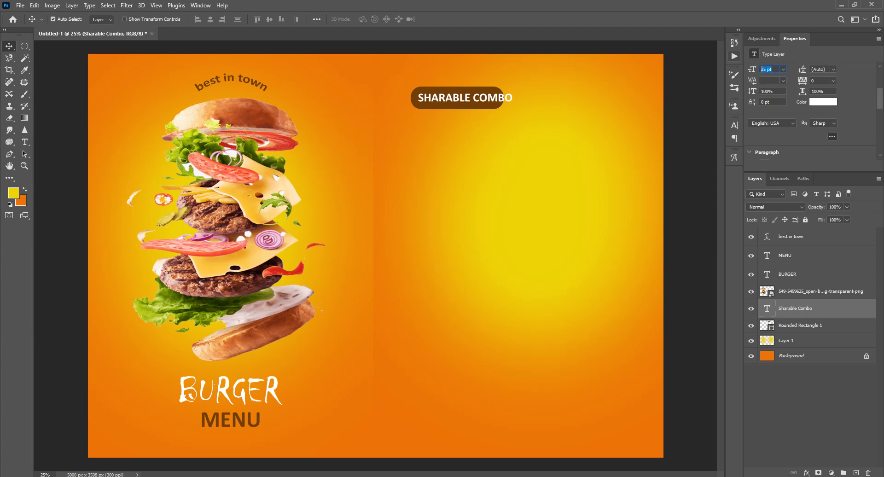
pyautogui.click(773, 69)
pyautogui.write('20')
pyautogui.press('Return')
pyautogui.moveTo(463, 100); pyautogui.dragTo(458, 101)
pyautogui.click(495, 168)
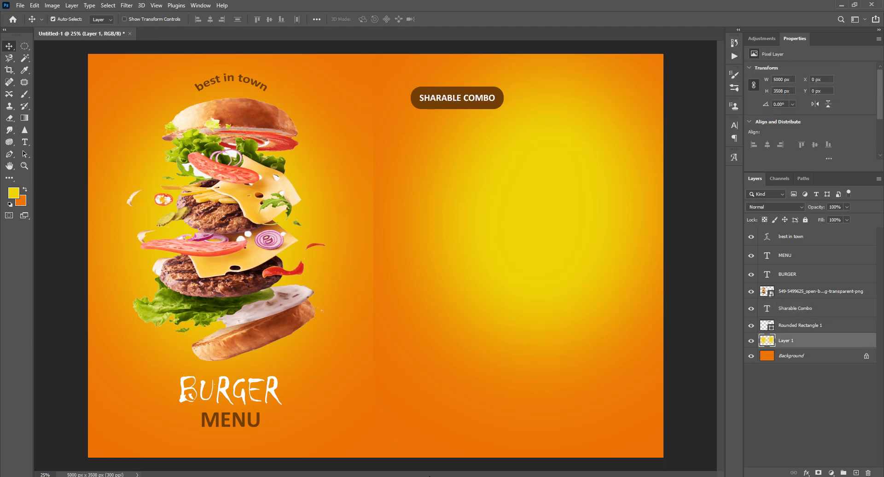
pyautogui.hotkey('alt', 'Tab')
# Step: Copy the 'Chicken Delight Combo for 2' line from the menu notes
pyautogui.moveTo(458, 72); pyautogui.dragTo(292, 50)
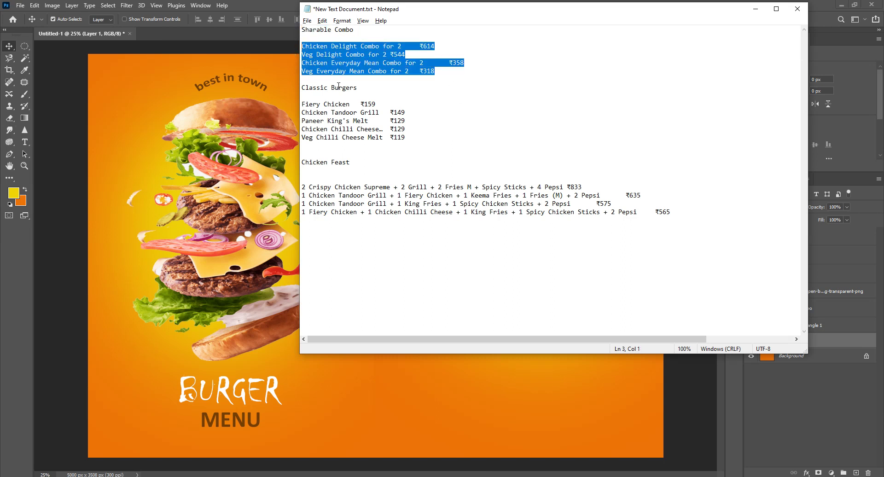
pyautogui.click(382, 55)
pyautogui.moveTo(398, 46); pyautogui.dragTo(301, 44)
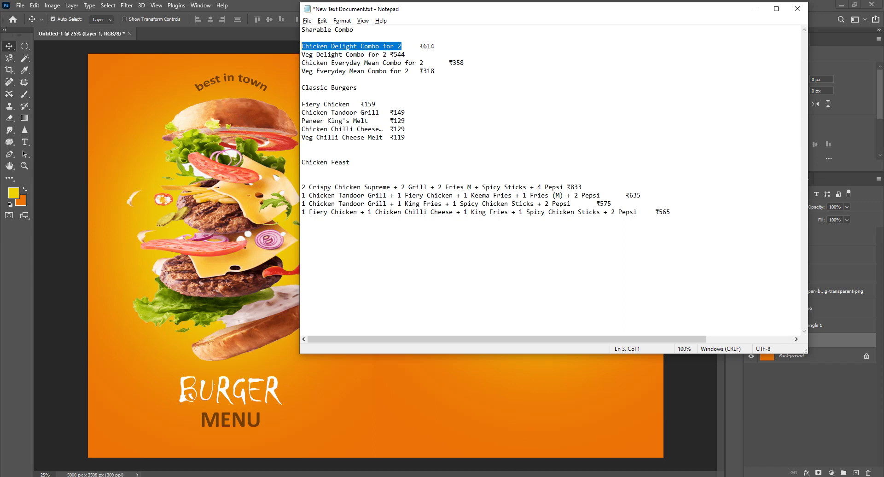
pyautogui.hotkey('alt', 'Tab')
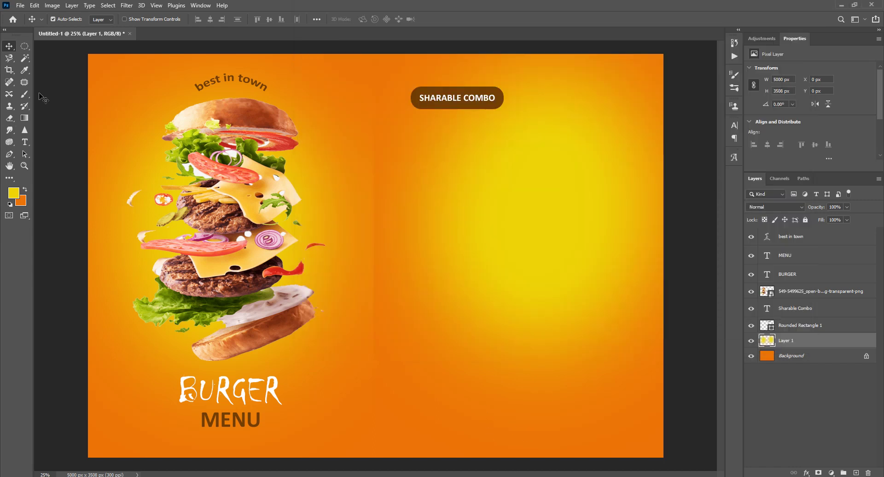
# Step: Paste the combo line as left-aligned Light text under the SHARABLE COMBO pill
pyautogui.click(28, 142)
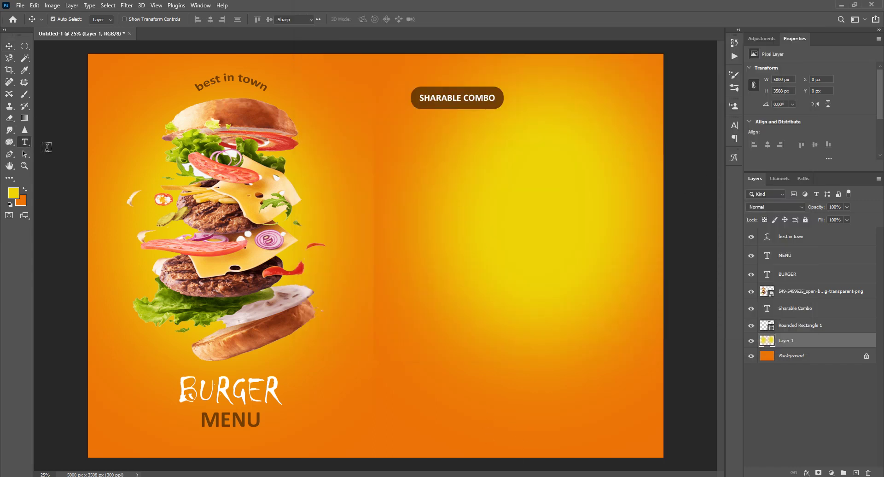
pyautogui.click(423, 124)
pyautogui.write('CHICKEN DELIGHT COMBO FOR 2')
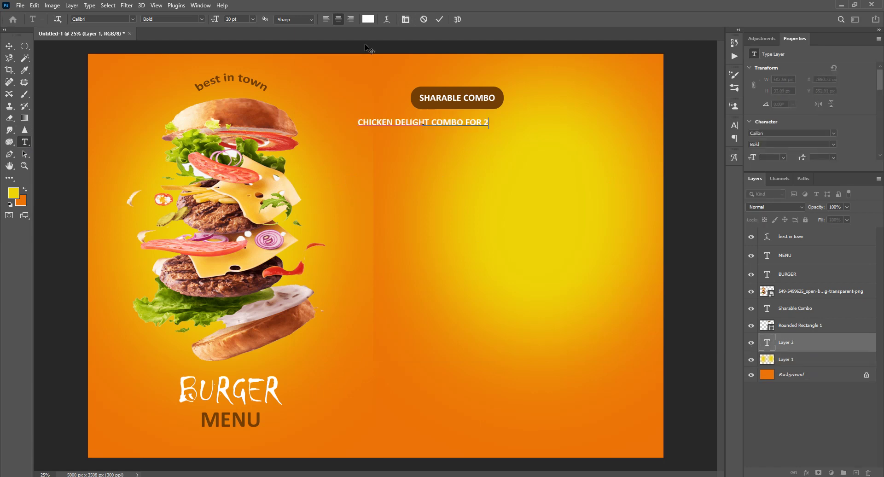
pyautogui.click(326, 19)
pyautogui.click(10, 47)
pyautogui.moveTo(467, 126); pyautogui.dragTo(463, 126)
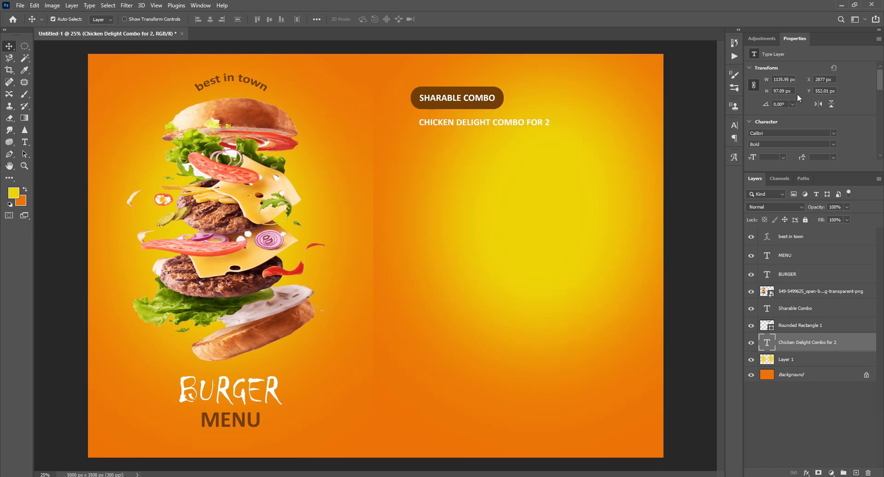
pyautogui.click(835, 145)
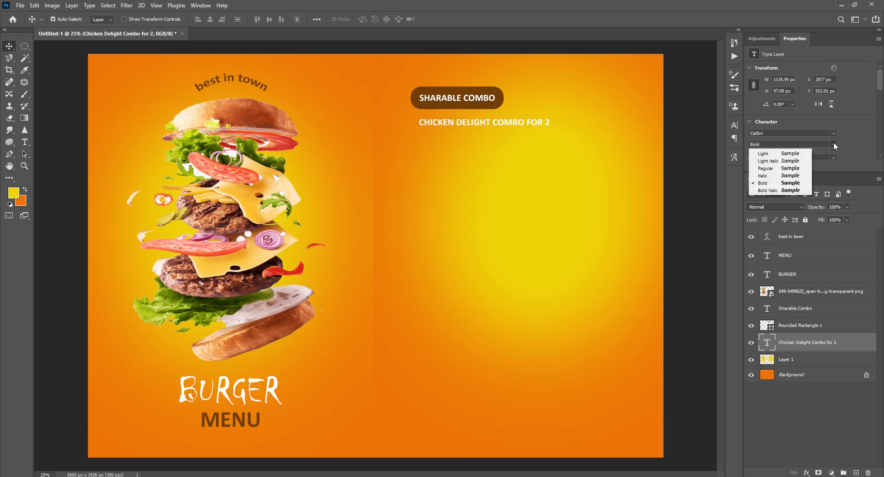
pyautogui.click(785, 155)
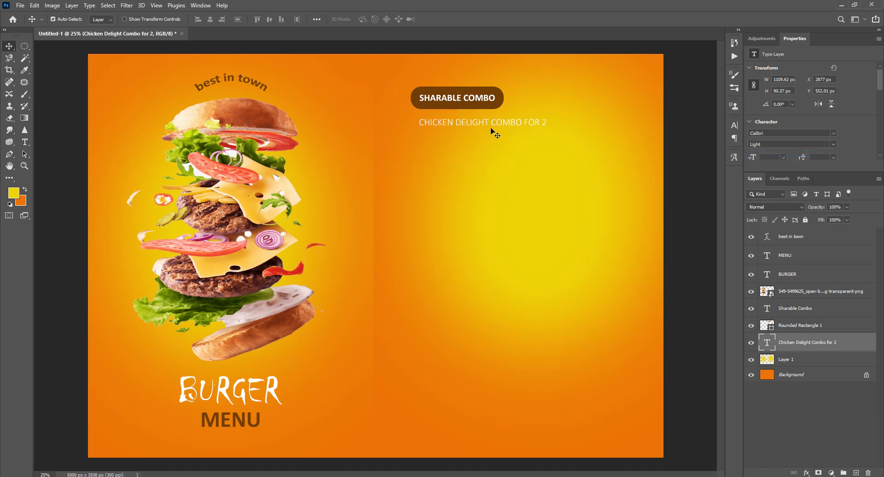
pyautogui.moveTo(496, 125); pyautogui.dragTo(496, 126)
# Step: Change the combo line to Calibri Regular at 15 pt
pyautogui.scroll(-2, 785, 105)
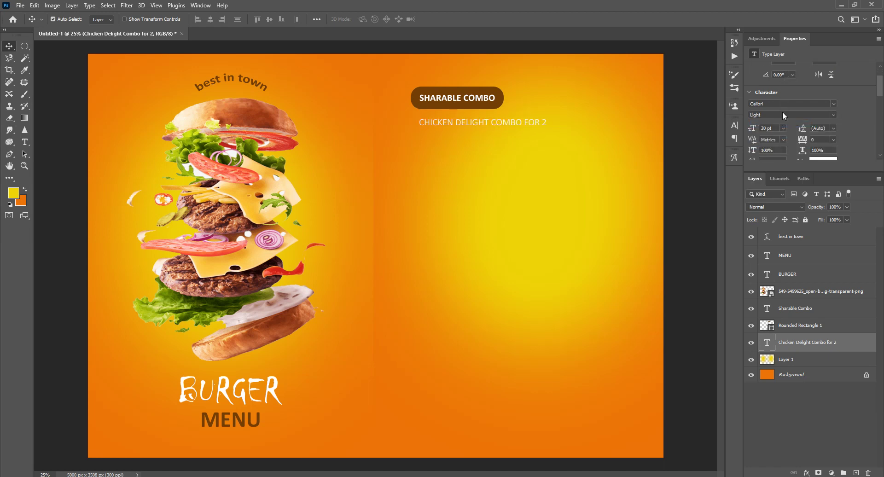
pyautogui.scroll(-2, 791, 128)
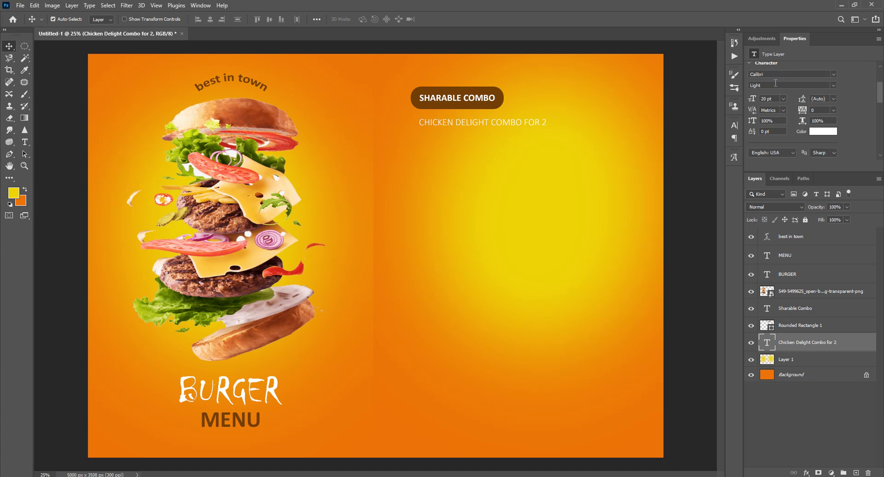
pyautogui.click(832, 85)
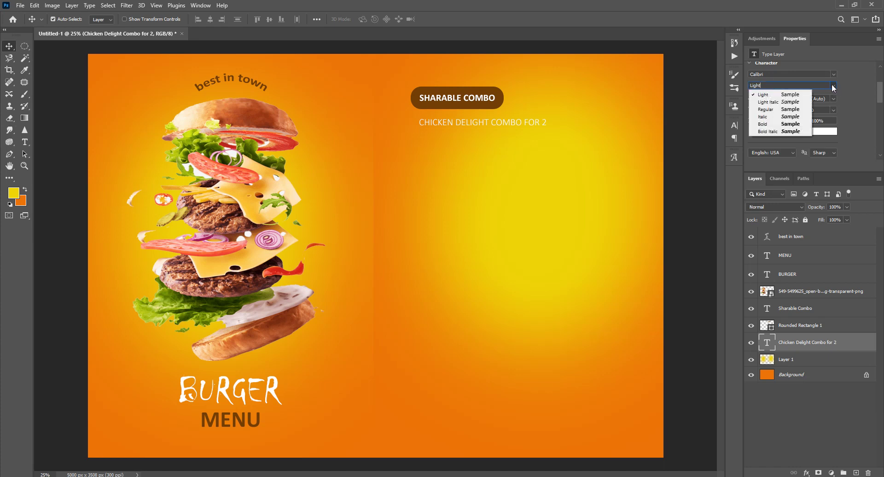
pyautogui.click(784, 113)
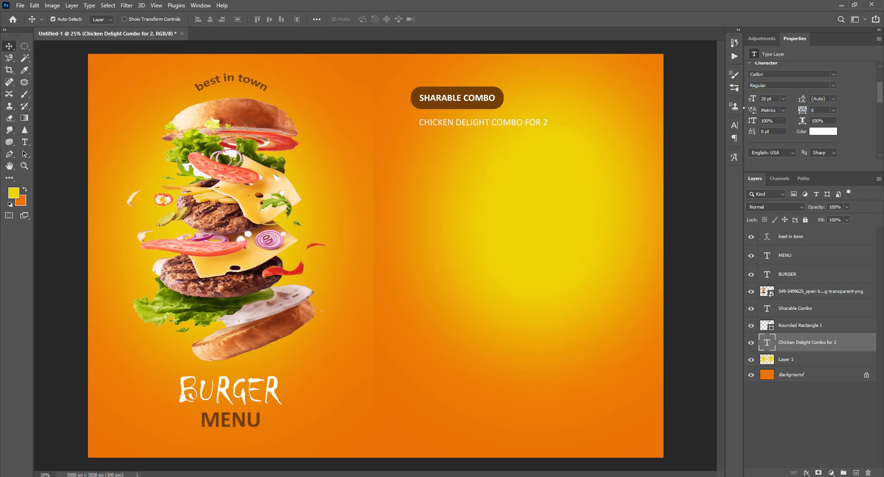
pyautogui.write('15')
pyautogui.press('Return')
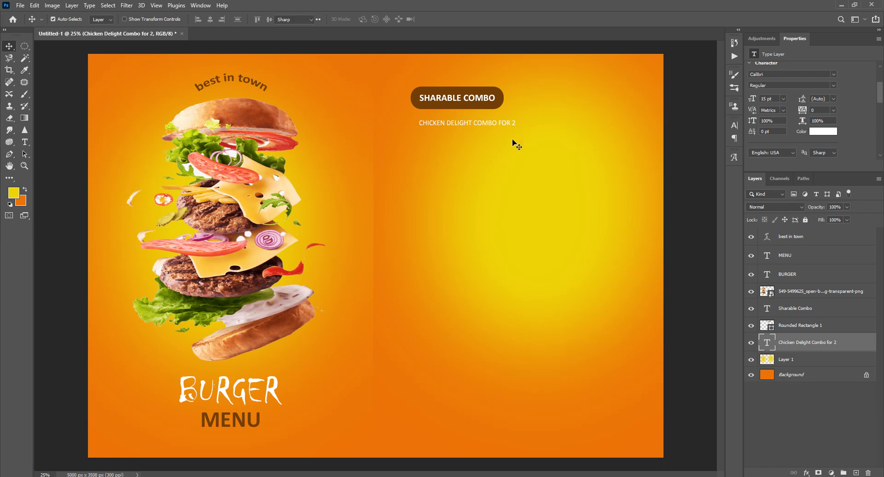
pyautogui.press('Return')
pyautogui.press('Right')
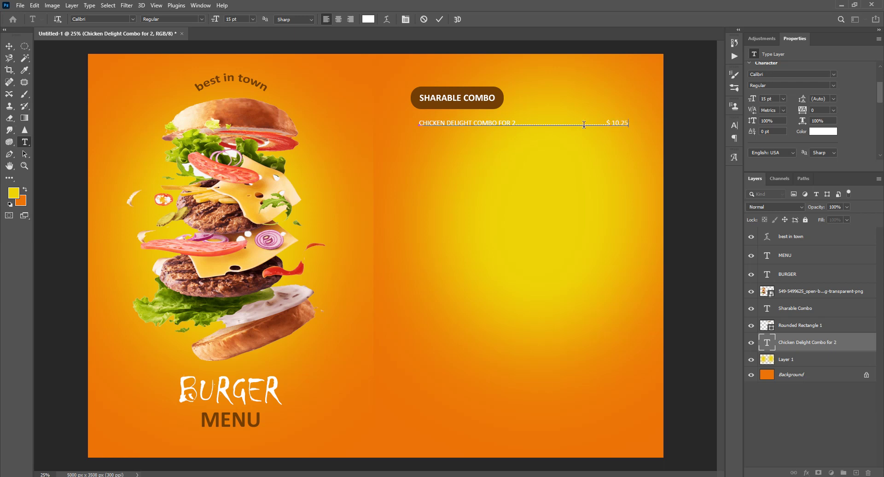
# Step: Trim the extra leader dots before $ 10.25 and turn the whole line black
pyautogui.press('Delete')
pyautogui.press('Delete')
pyautogui.hotkey('ctrl', 'a')
pyautogui.click(823, 131)
pyautogui.moveTo(480, 155); pyautogui.dragTo(394, 251)
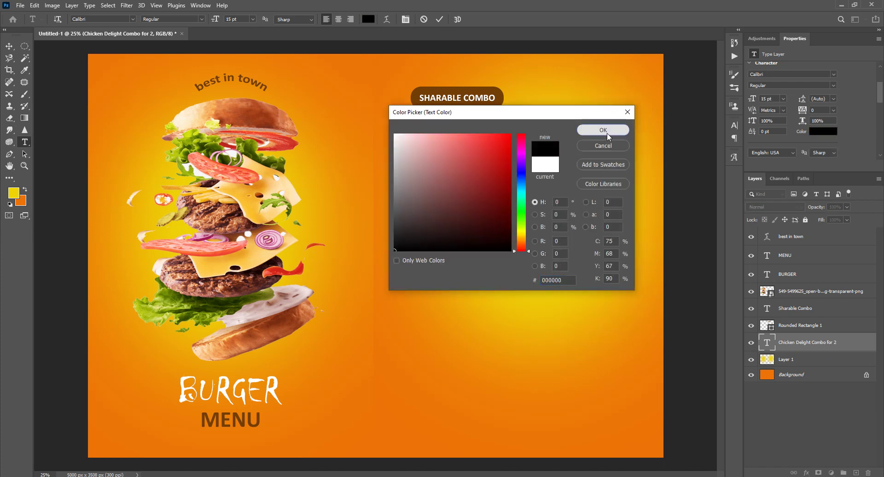
pyautogui.click(606, 131)
pyautogui.hotkey('ctrl', 'Return')
pyautogui.press('v')
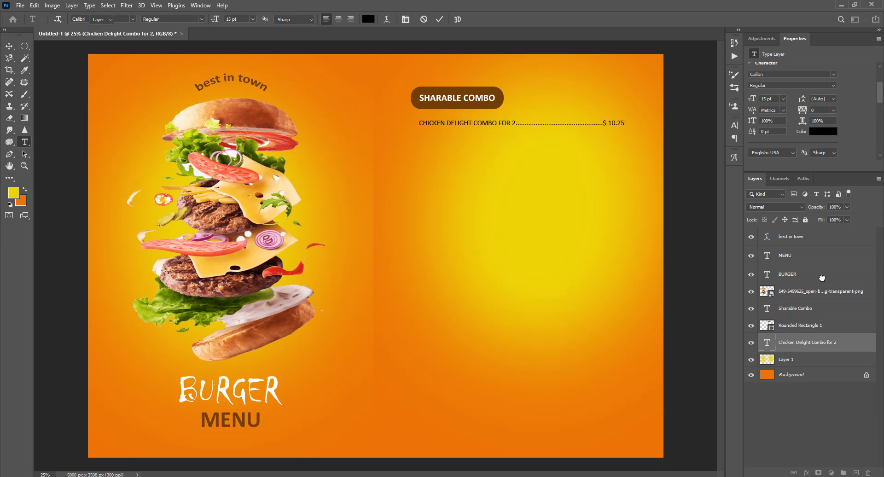
pyautogui.click(815, 276)
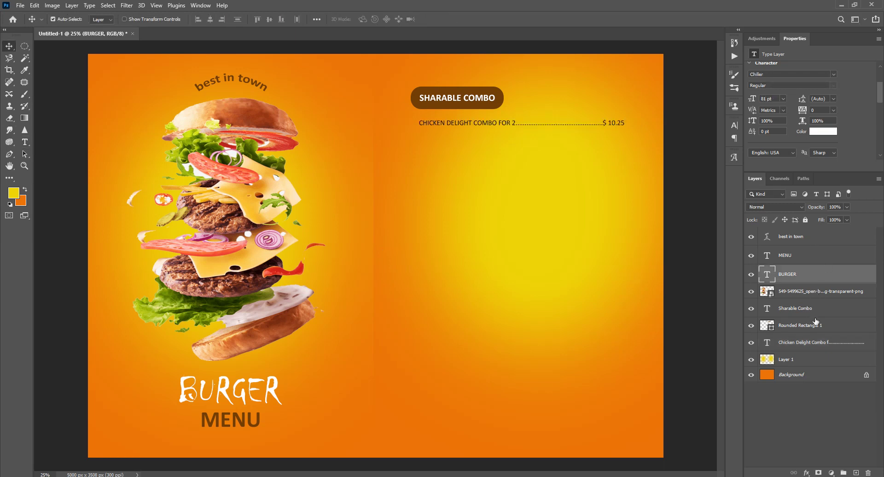
# Step: Move the price line, Rounded Rectangle 1 and Sharable Combo layers to the top, then duplicate the price line three times
pyautogui.moveTo(793, 345); pyautogui.dragTo(819, 234)
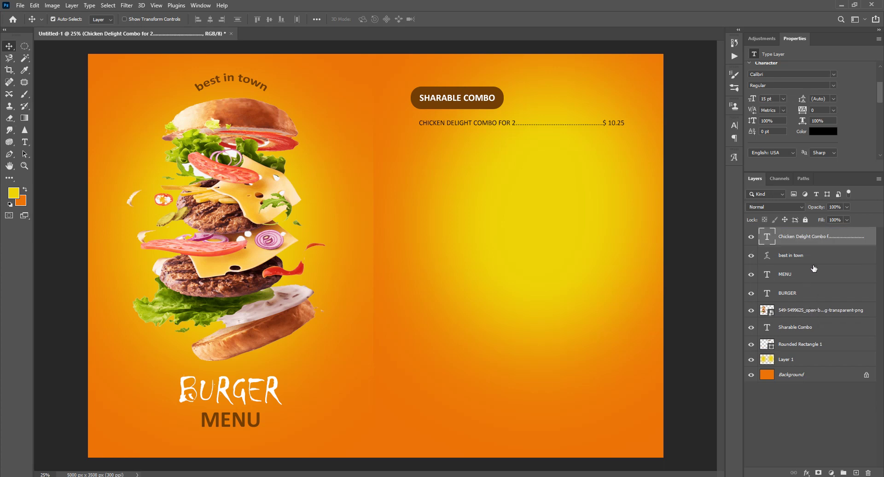
pyautogui.moveTo(802, 345); pyautogui.dragTo(802, 252)
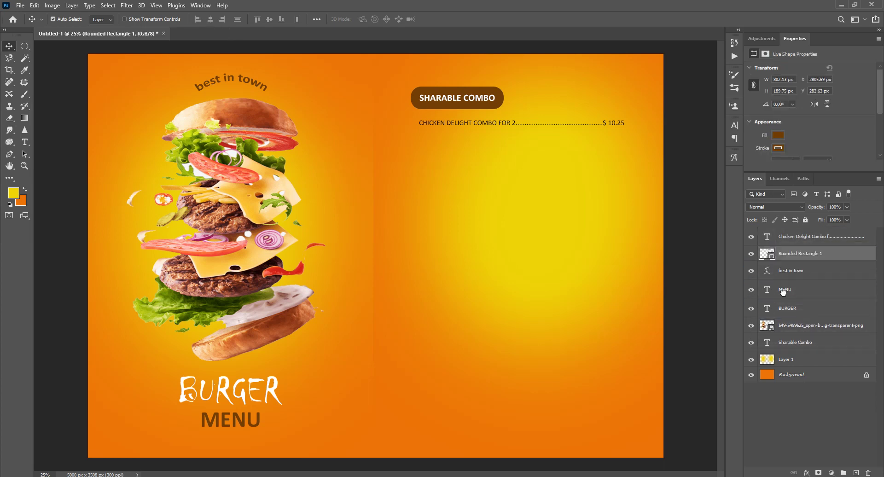
pyautogui.moveTo(802, 347); pyautogui.dragTo(809, 233)
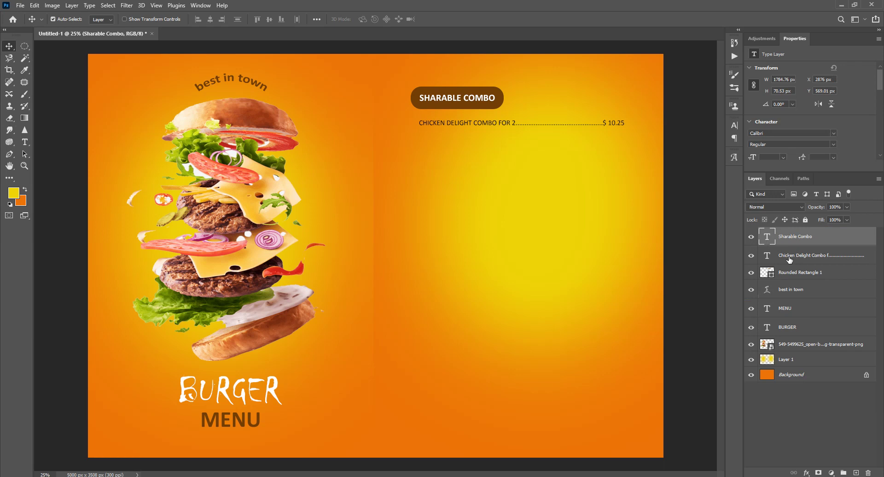
pyautogui.click(789, 259)
pyautogui.hotkey('ctrl', 'j')
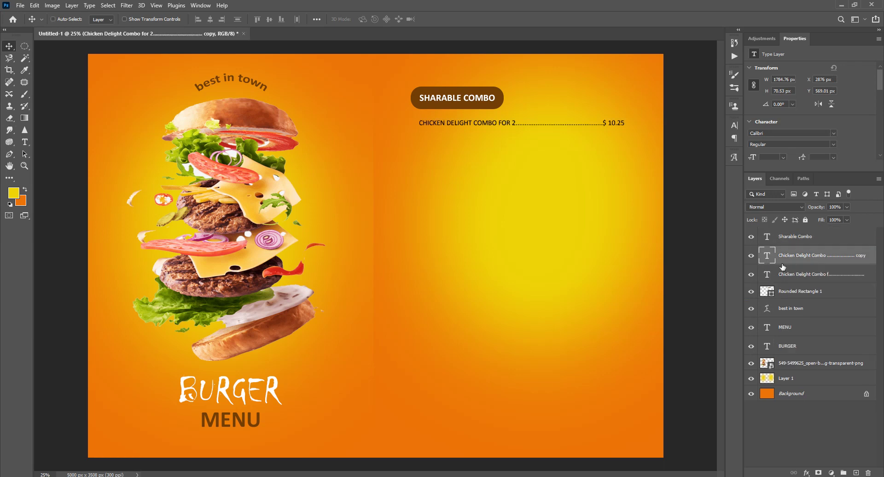
pyautogui.hotkey('ctrl', 'j')
pyautogui.hotkey('ctrl', 'j')
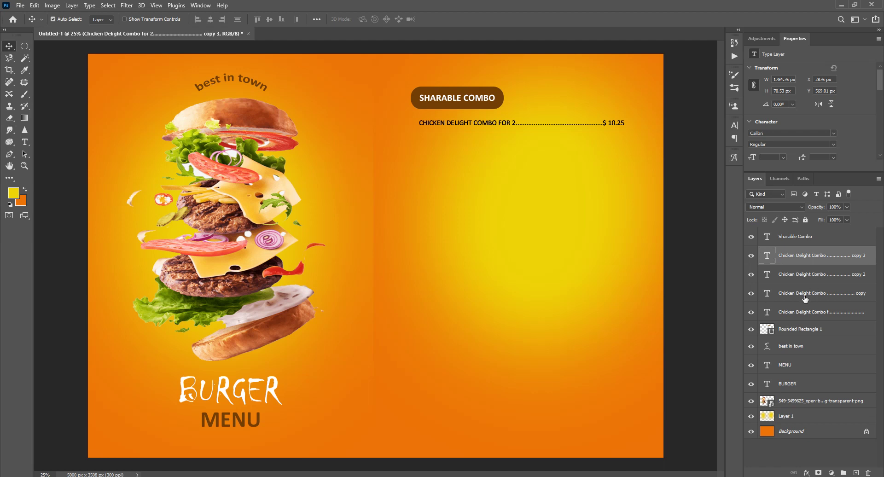
# Step: Move the three price-line copies down into the second, third and fourth rows
pyautogui.click(870, 301)
pyautogui.hotkey('ctrl', 't')
pyautogui.moveTo(484, 123); pyautogui.dragTo(481, 137)
pyautogui.press('Return')
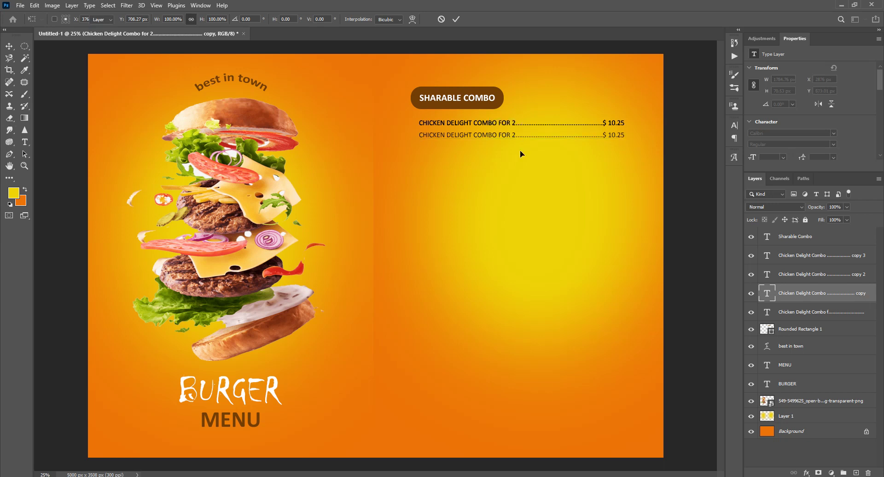
pyautogui.click(802, 275)
pyautogui.hotkey('ctrl', 't')
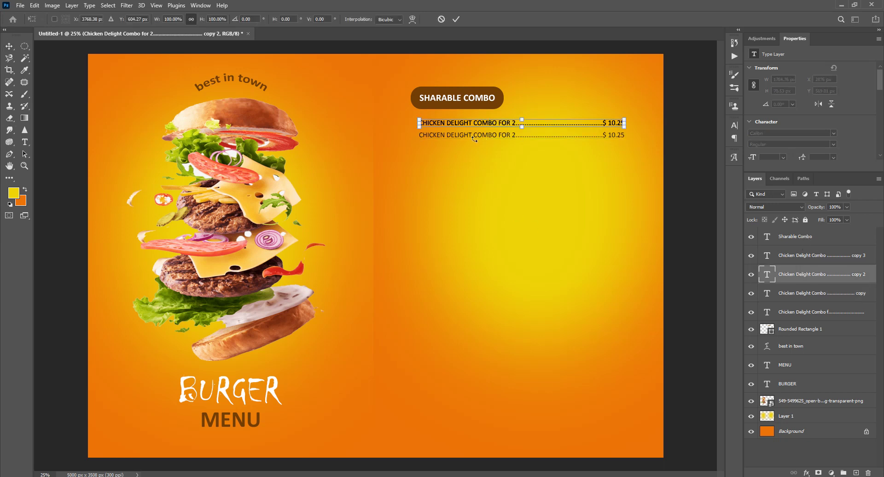
pyautogui.moveTo(477, 136); pyautogui.dragTo(478, 151)
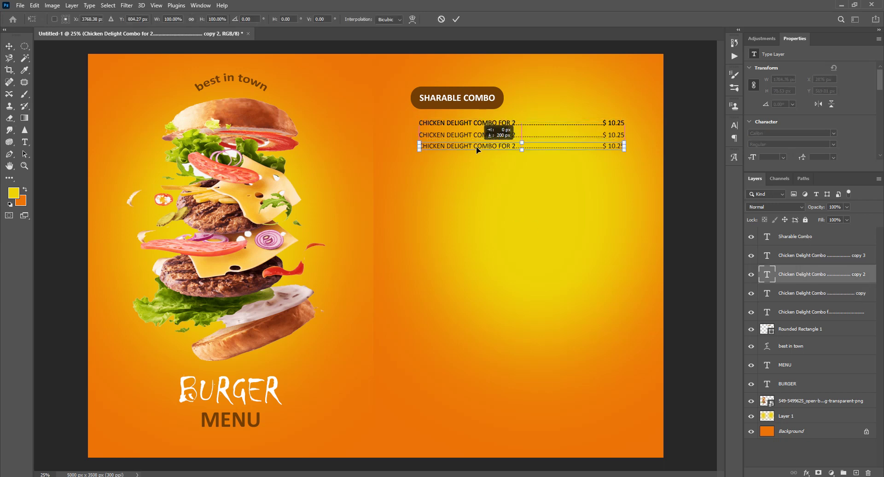
pyautogui.press('Return')
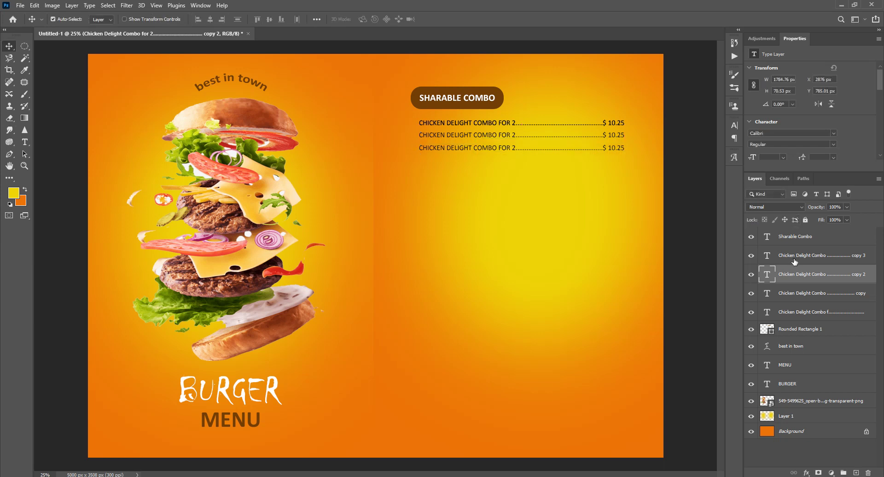
pyautogui.click(806, 256)
pyautogui.hotkey('ctrl', 't')
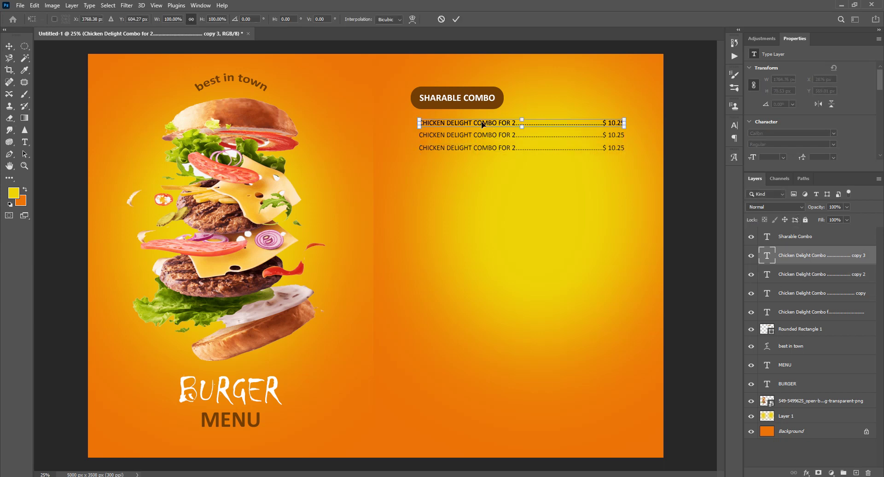
pyautogui.moveTo(482, 125); pyautogui.dragTo(477, 163)
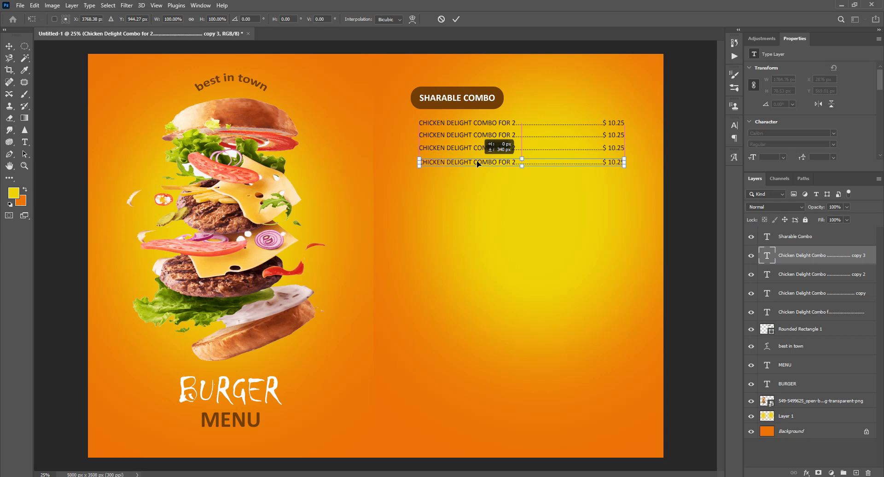
pyautogui.press('Return')
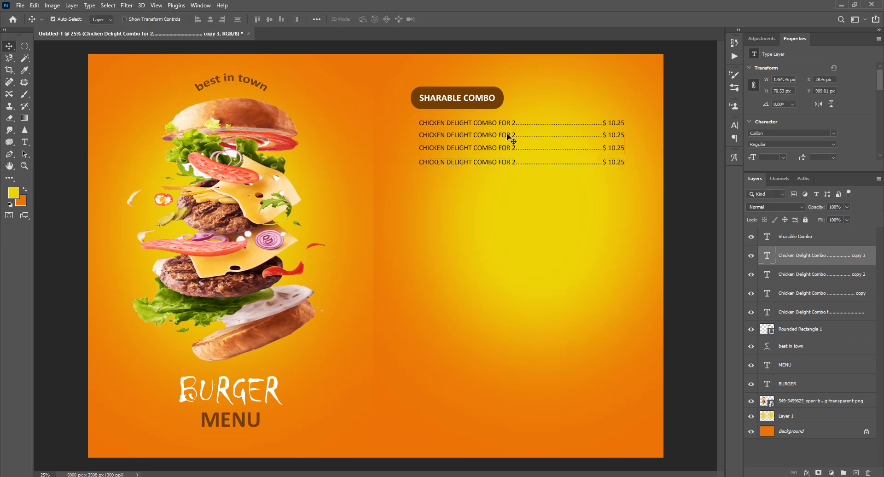
pyautogui.click(795, 238)
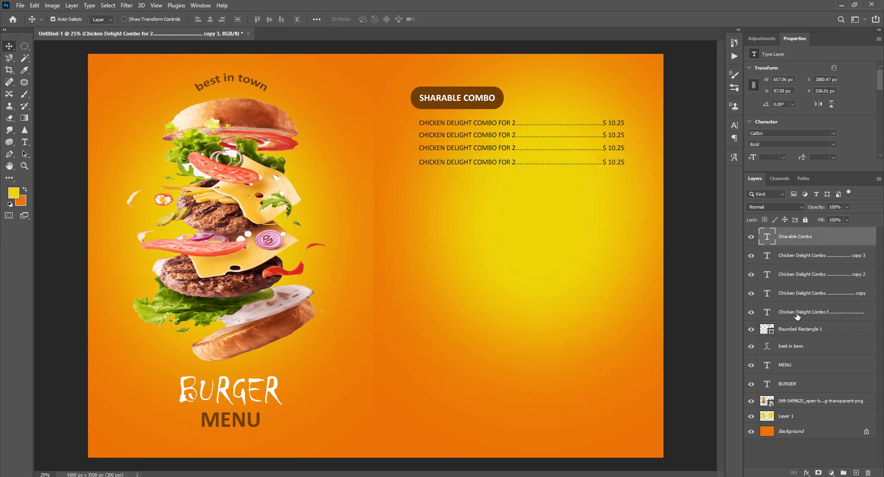
# Step: Group the combo section layers and place a duplicate section below the first
pyautogui.keyDown('shift'); pyautogui.click(793, 335); pyautogui.keyUp('shift')
pyautogui.hotkey('ctrl', 'g')
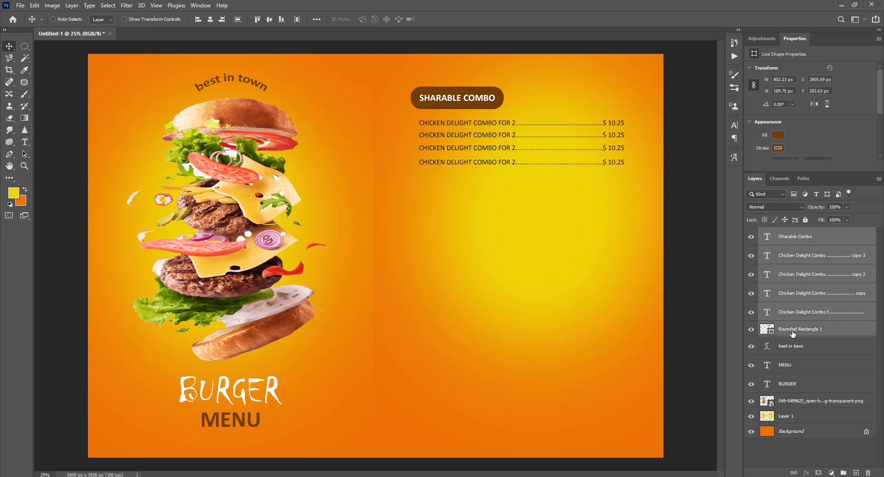
pyautogui.hotkey('ctrl', 'j')
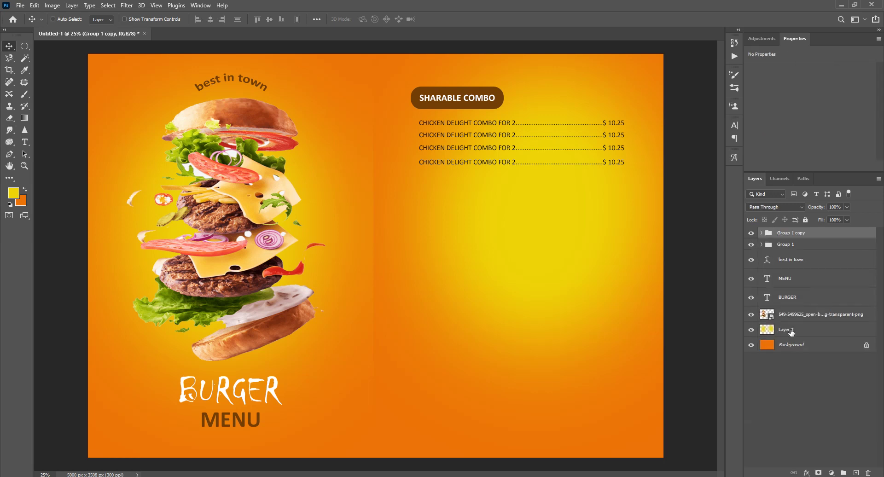
pyautogui.hotkey('ctrl', 't')
pyautogui.moveTo(502, 160); pyautogui.dragTo(508, 230)
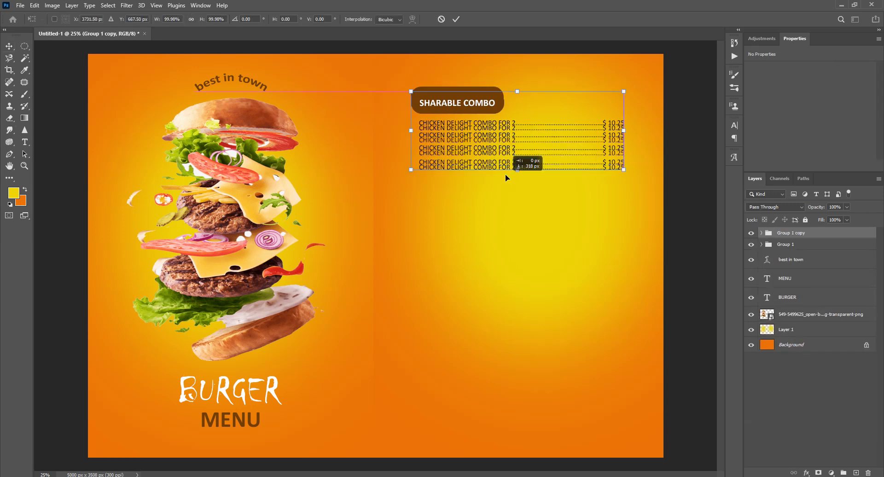
pyautogui.press('Return')
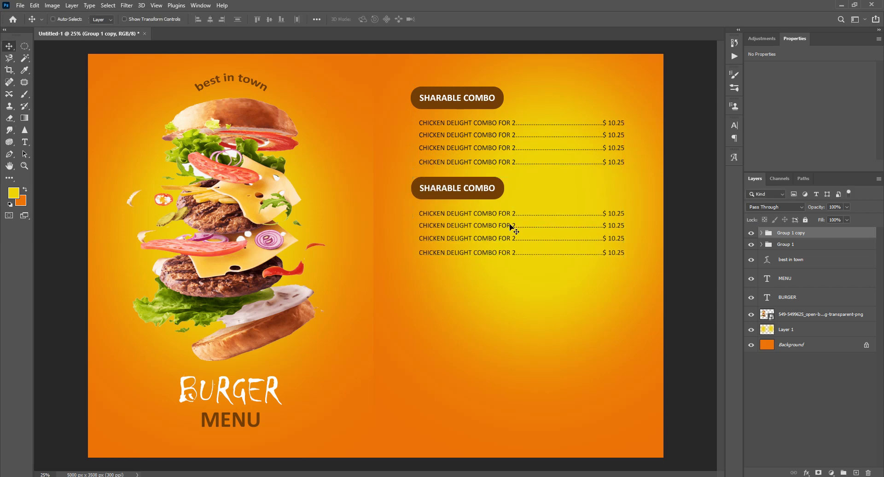
# Step: Add a third combo section copy below the second one
pyautogui.hotkey('ctrl', 'j')
pyautogui.hotkey('ctrl', 't')
pyautogui.moveTo(510, 225); pyautogui.dragTo(518, 314)
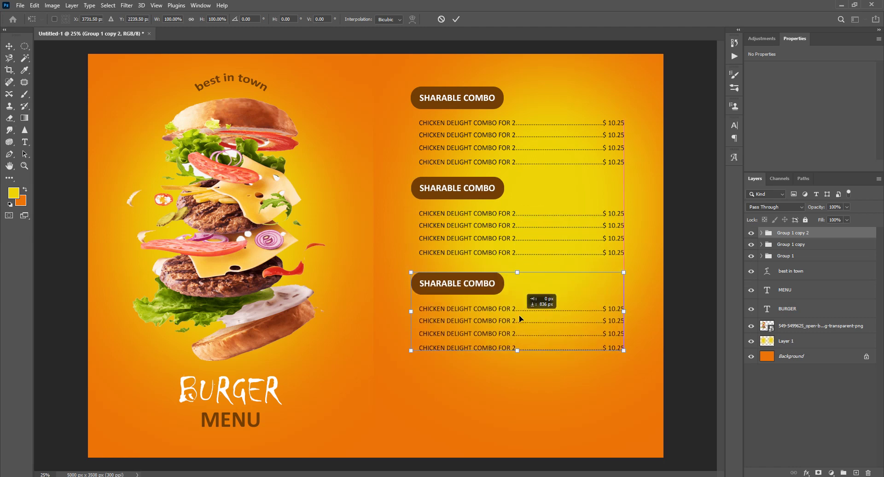
pyautogui.moveTo(519, 313); pyautogui.dragTo(522, 314)
pyautogui.press('Return')
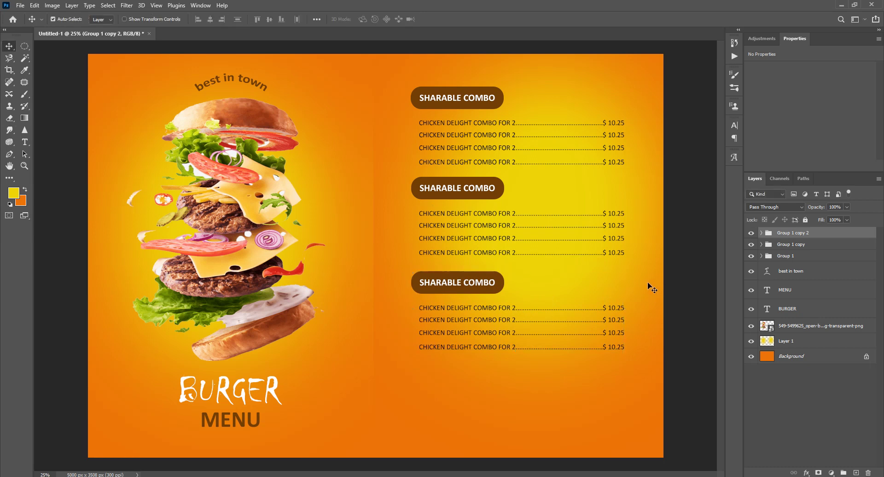
pyautogui.click(763, 233)
# Step: Duplicate the Sharable Combo heading and pill out of the group and centre the copy below the third list
pyautogui.click(802, 257)
pyautogui.keyDown('shift'); pyautogui.click(802, 348); pyautogui.keyUp('shift')
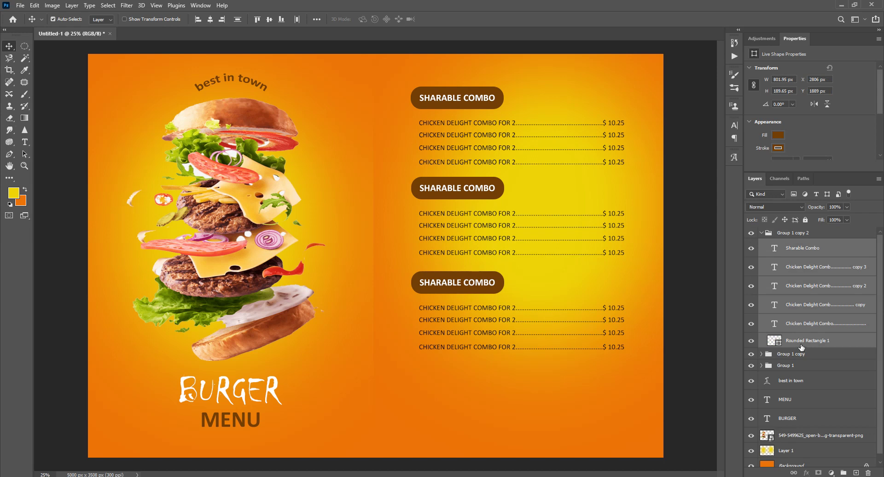
pyautogui.click(802, 348)
pyautogui.keyDown('ctrl'); pyautogui.click(807, 251); pyautogui.keyUp('ctrl')
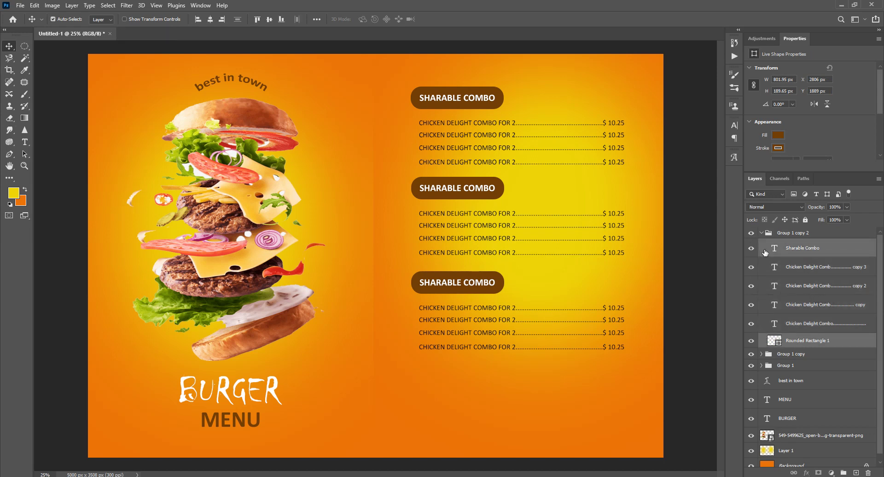
pyautogui.click(761, 233)
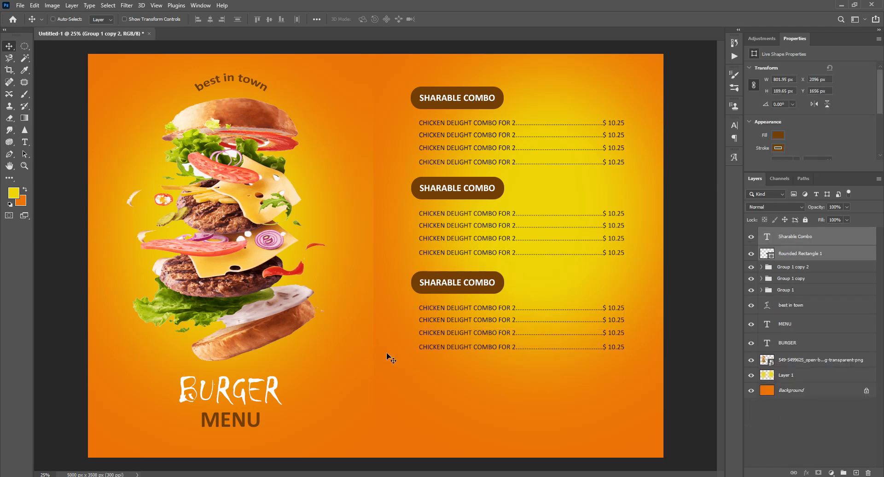
pyautogui.moveTo(483, 336); pyautogui.dragTo(401, 310)
pyautogui.hotkey('ctrl', 't')
pyautogui.moveTo(421, 261); pyautogui.dragTo(553, 383)
pyautogui.press('Return')
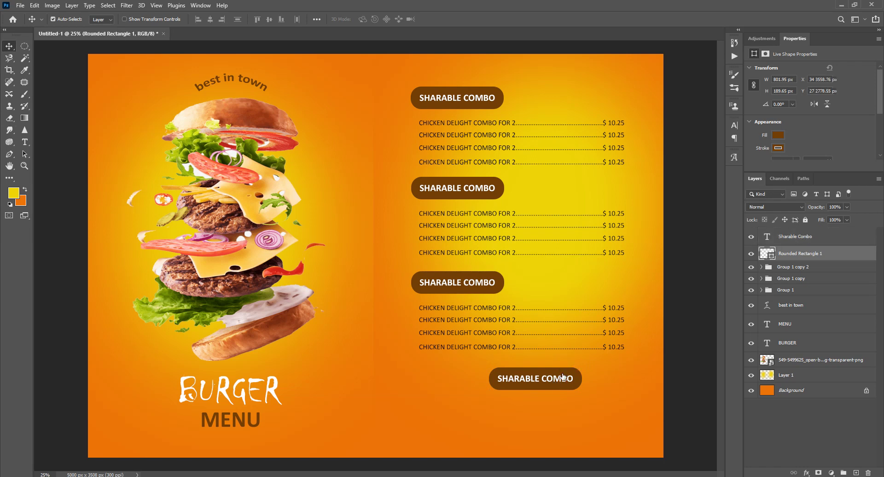
# Step: Change the bottom badge text to 'ORDER NOW' and align the button under the lists
pyautogui.click(549, 375)
pyautogui.doubleClick(548, 376)
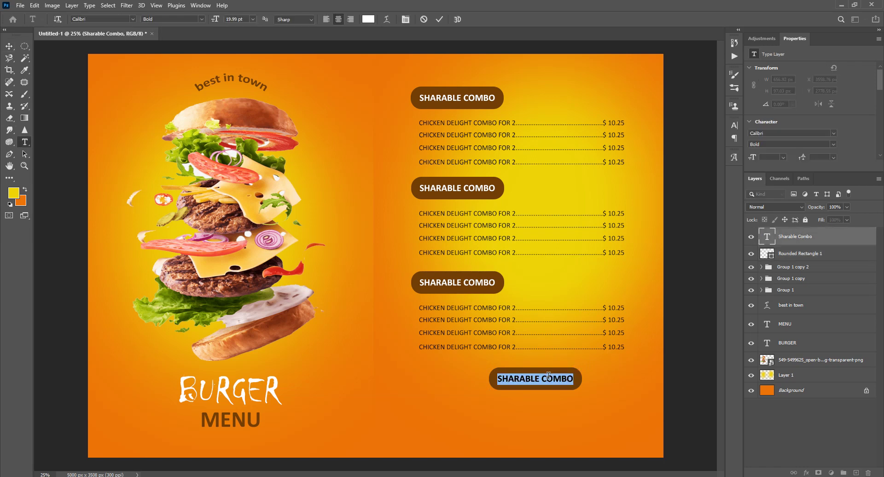
pyautogui.write('ORDER')
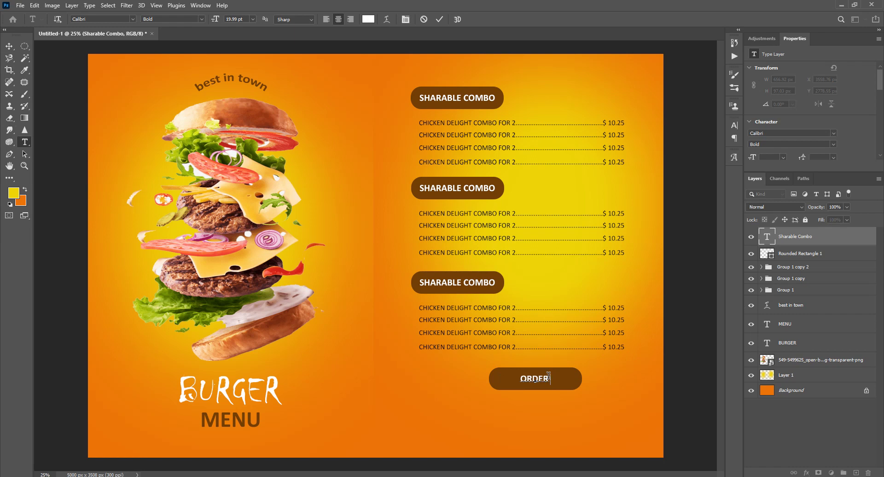
pyautogui.write(' NOW')
pyautogui.hotkey('ctrl', 'Return')
pyautogui.keyDown('shift'); pyautogui.click(809, 251); pyautogui.keyUp('shift')
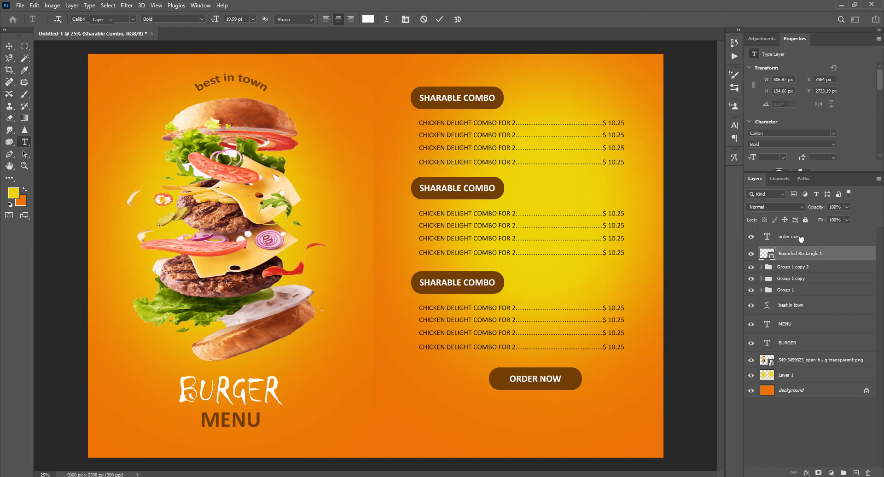
pyautogui.press('v')
pyautogui.moveTo(568, 380); pyautogui.dragTo(568, 381)
pyautogui.hotkey('ctrl', 't')
pyautogui.press('Return')
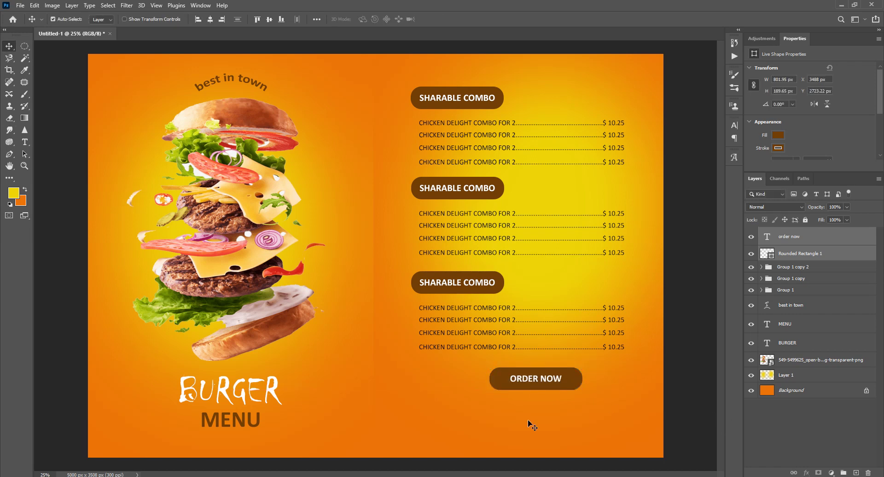
# Step: Locate the phone receiver icon file in its folder
pyautogui.click(180, 438)
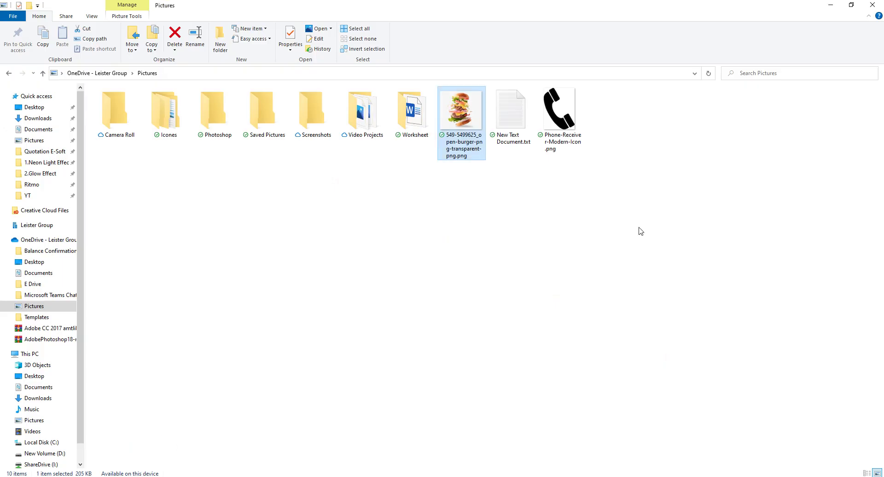
pyautogui.click(560, 113)
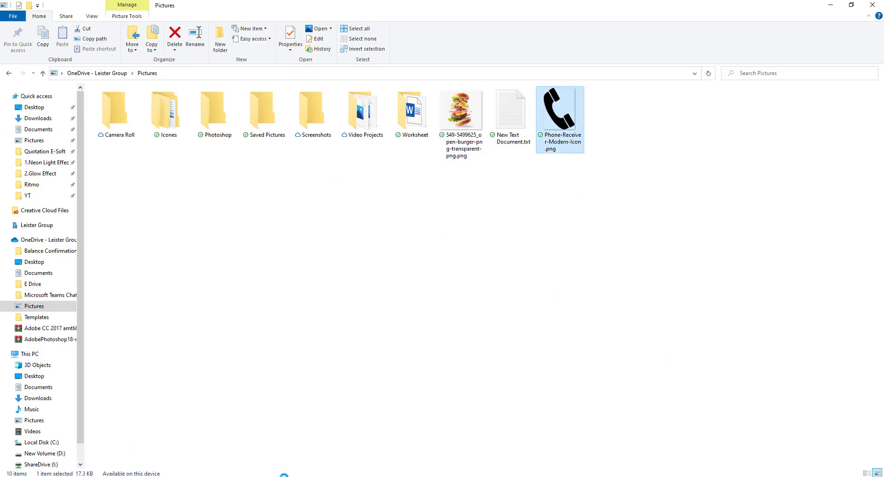
pyautogui.click(281, 463)
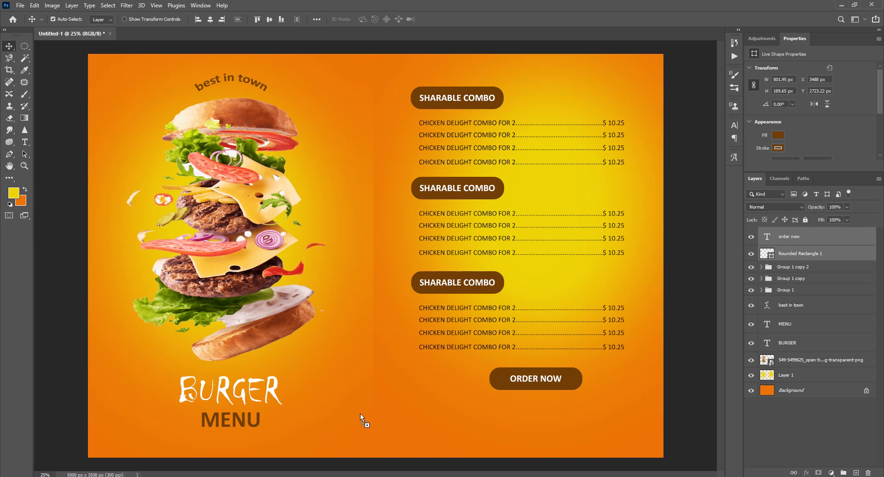
# Step: Place Phone-Receiver-Modern-Icon.png at the lower right of the menu page as a smart object
pyautogui.moveTo(362, 412); pyautogui.dragTo(362, 413)
pyautogui.moveTo(389, 305)
pyautogui.mouseDown()
pyautogui.moveTo(468, 355)
pyautogui.moveTo(606, 404)
pyautogui.moveTo(602, 375)
pyautogui.moveTo(581, 375)
pyautogui.mouseUp()
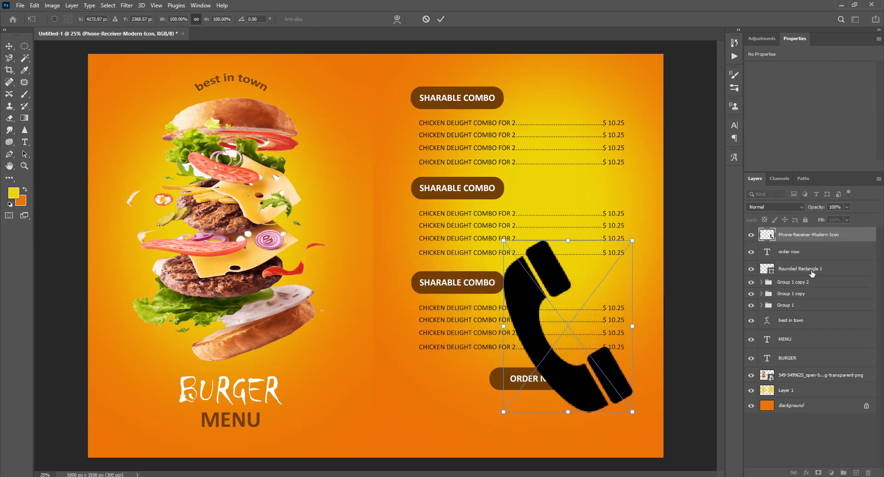
pyautogui.press('Return')
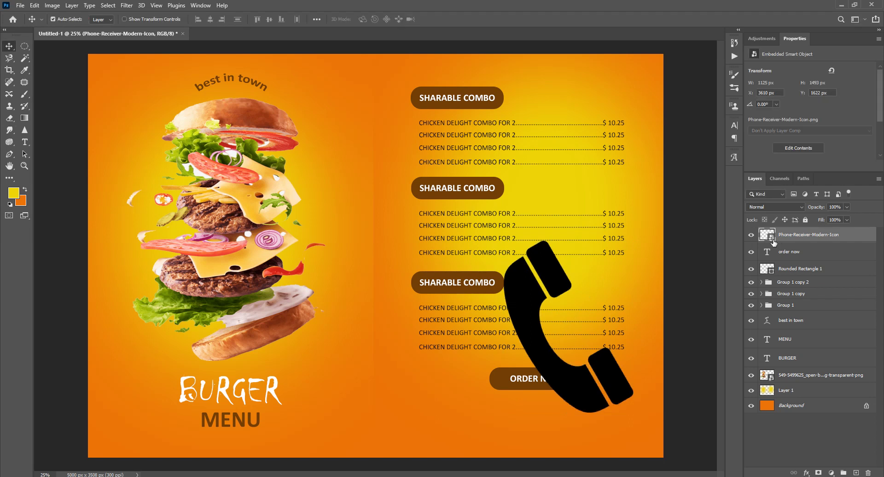
pyautogui.doubleClick(772, 239)
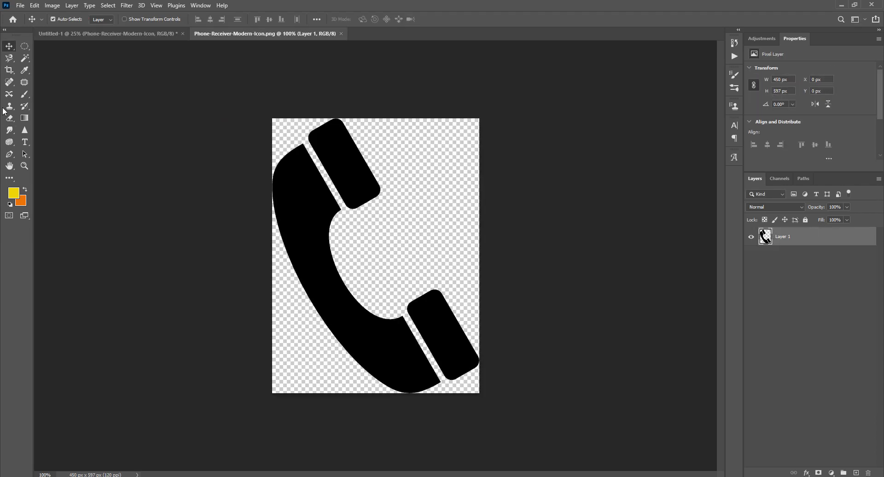
# Step: Magic Wand-select the phone receiver's body, both earpieces and remaining pieces in the smart object
pyautogui.click(25, 58)
pyautogui.click(75, 77)
pyautogui.click(290, 182)
pyautogui.click(346, 158)
pyautogui.click(433, 334)
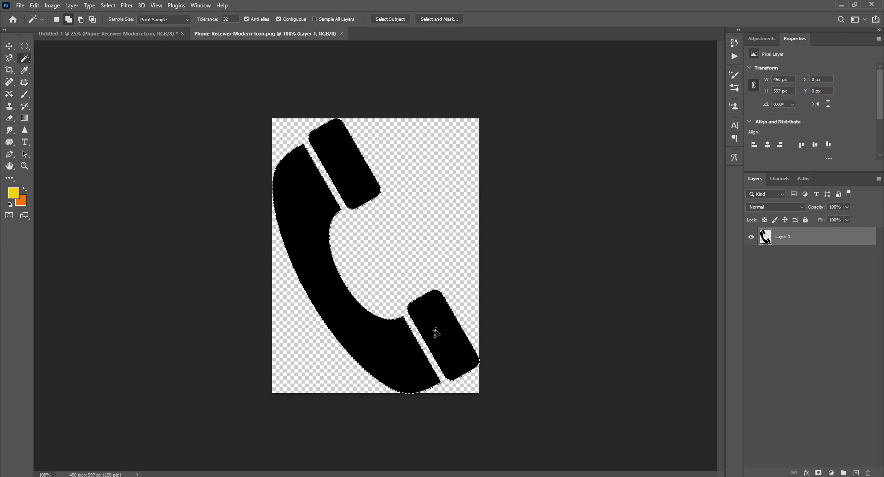
# Step: Fill the selected phone pieces with white #ffffff and deselect
pyautogui.click(13, 192)
pyautogui.write('ffffff')
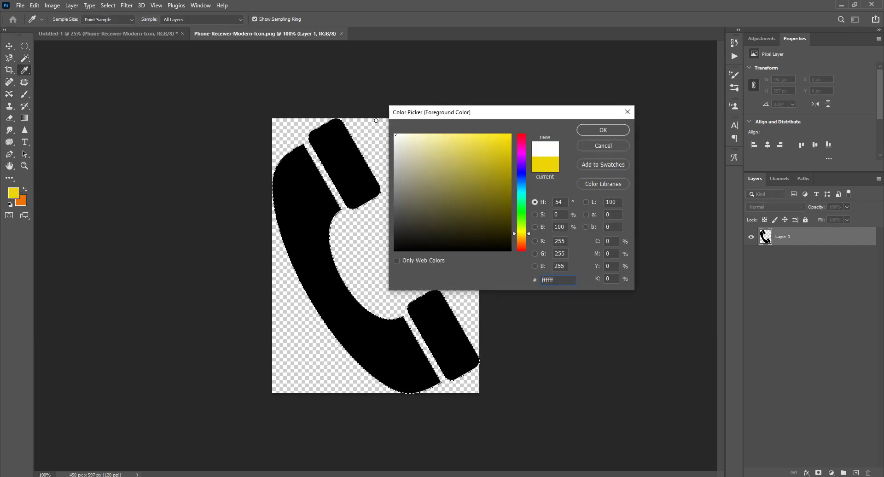
pyautogui.click(603, 130)
pyautogui.hotkey('alt', 'BackSpace')
pyautogui.hotkey('ctrl', 'd')
# Step: Save the recoloured phone icon contents and close its document tab
pyautogui.hotkey('ctrl', 's')
pyautogui.click(341, 34)
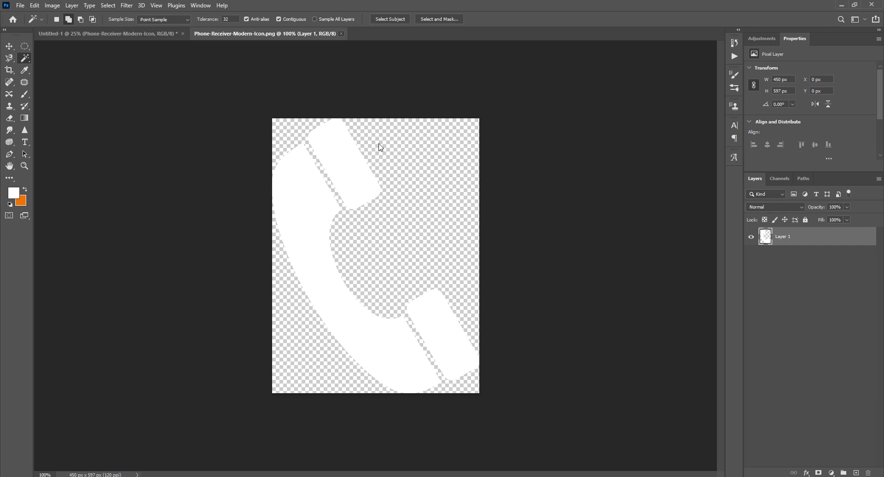
pyautogui.hotkey('ctrl', 't')
# Step: Shrink the white phone icon to about 18.5%, rotate it to -120°, and place it beneath ORDER NOW
pyautogui.moveTo(651, 427)
pyautogui.mouseDown()
pyautogui.moveTo(593, 222)
pyautogui.moveTo(576, 209)
pyautogui.moveTo(604, 229)
pyautogui.mouseUp()
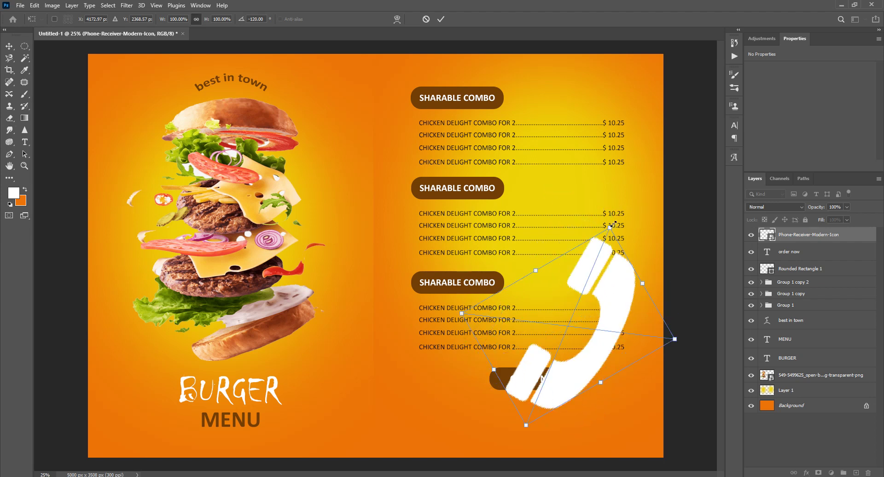
pyautogui.moveTo(613, 220)
pyautogui.mouseDown()
pyautogui.moveTo(598, 223)
pyautogui.moveTo(550, 461)
pyautogui.mouseUp()
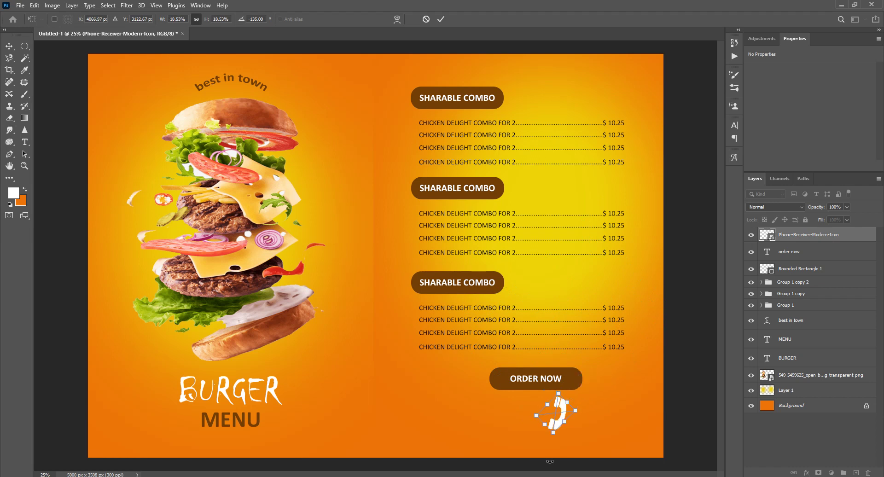
pyautogui.moveTo(559, 446); pyautogui.dragTo(590, 428)
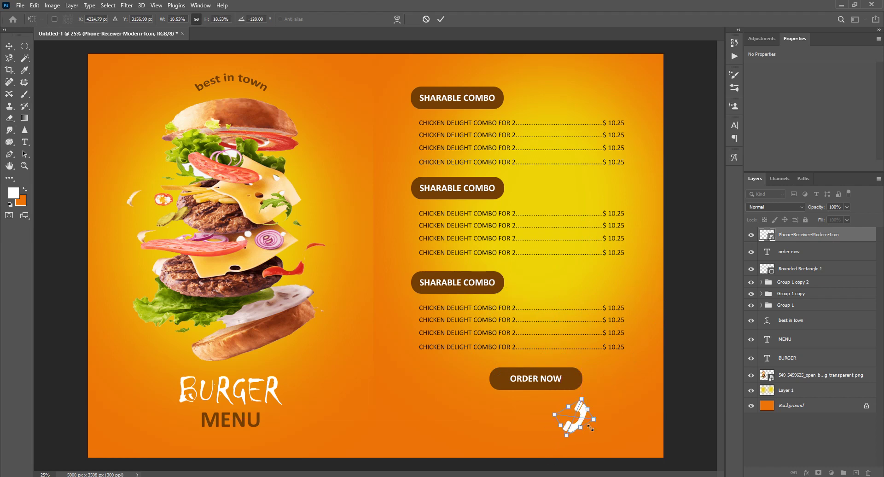
pyautogui.press('Return')
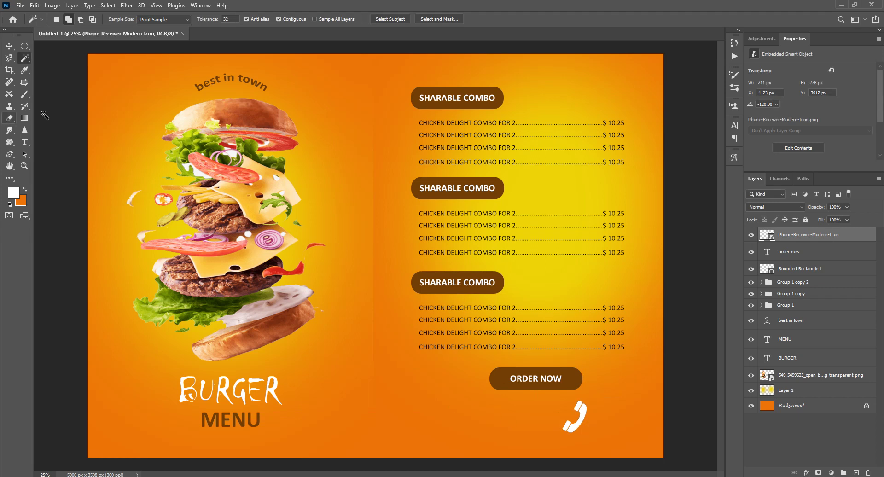
# Step: Type the phone number in white Calibri Bold 20 pt below ORDER NOW
pyautogui.click(24, 142)
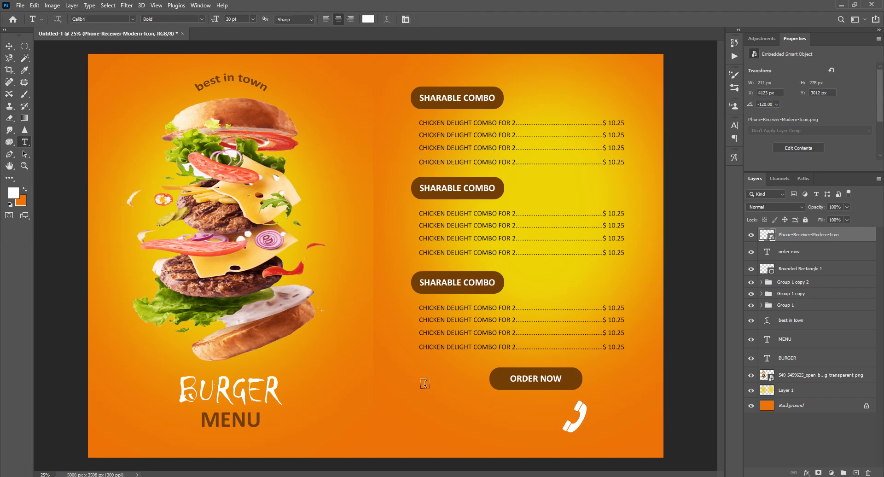
pyautogui.click(514, 420)
pyautogui.press('BackSpace')
pyautogui.write('123456 789')
pyautogui.click(9, 46)
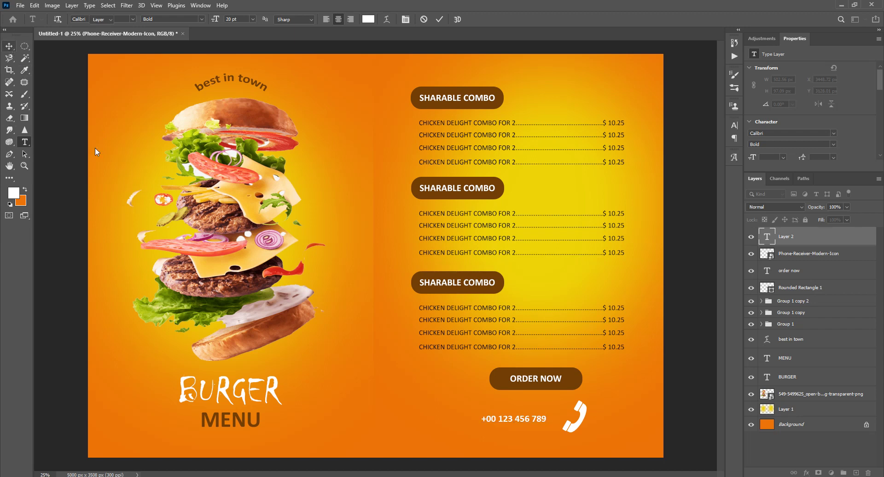
# Step: Shrink the phone icon further to match the number's size beside it
pyautogui.click(583, 417)
pyautogui.hotkey('ctrl', 't')
pyautogui.moveTo(584, 404)
pyautogui.mouseDown()
pyautogui.moveTo(578, 422)
pyautogui.moveTo(550, 415)
pyautogui.mouseUp()
pyautogui.press('Return')
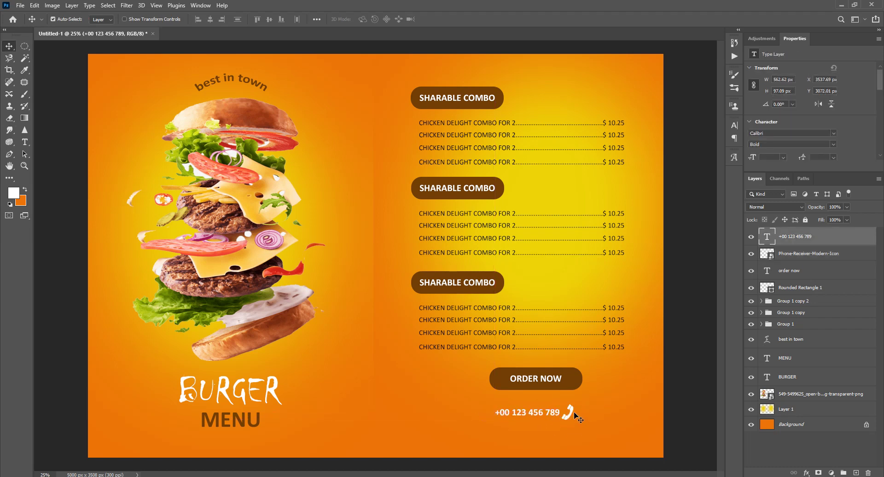
pyautogui.click(573, 410)
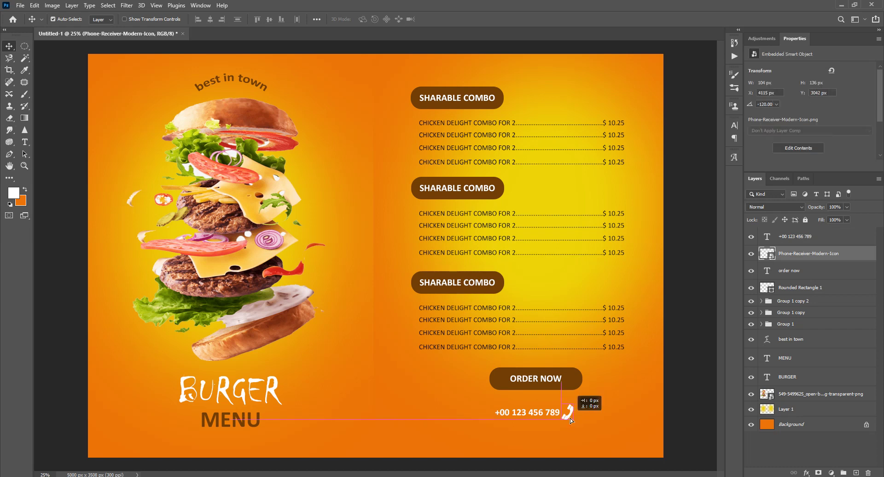
# Step: Nudge the phone icon right beside the number, then preview the menu full screen
pyautogui.moveTo(570, 418); pyautogui.dragTo(574, 418)
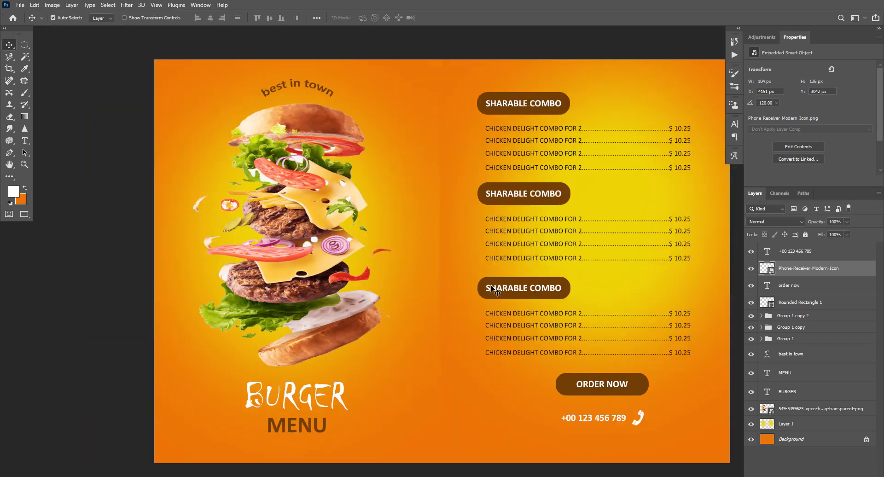
pyautogui.press('f')
pyautogui.press('f')
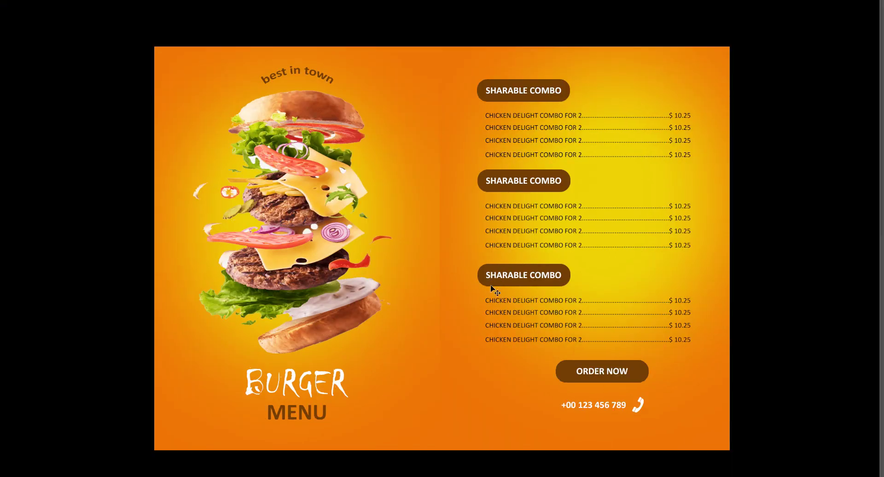